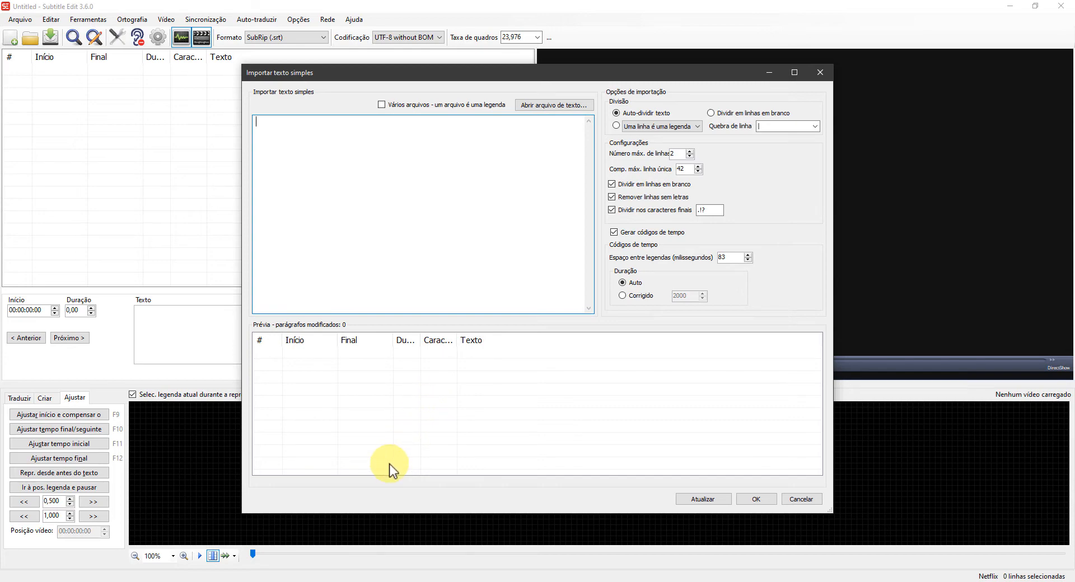
# Copy the entire Roteiro 3 script from Word and paste it into the Subtitle Edit plain-text import
pyautogui.click(335, 581)
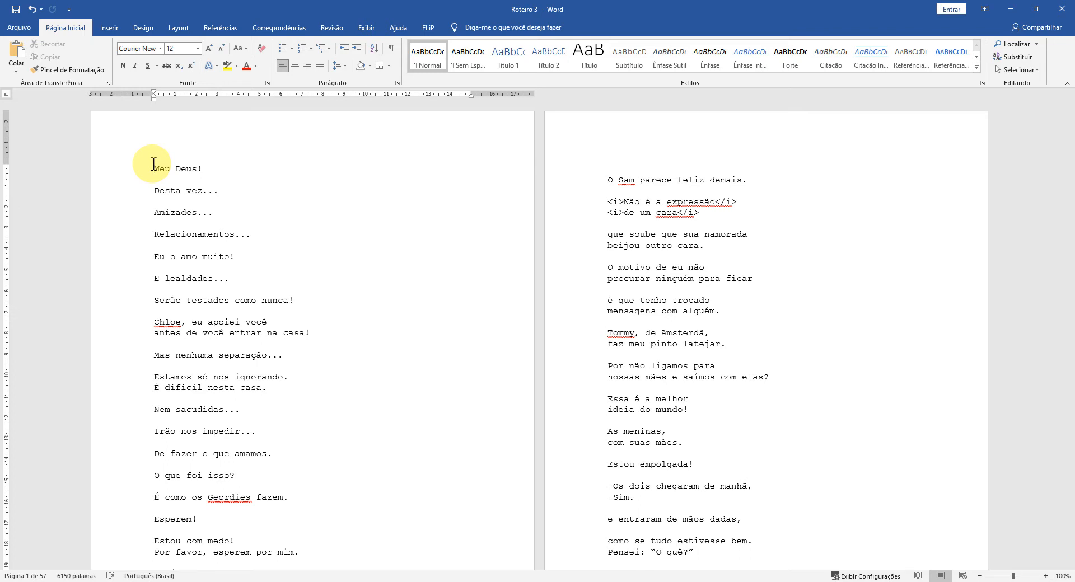
pyautogui.hotkey('ctrl', 'a')
pyautogui.click(294, 580)
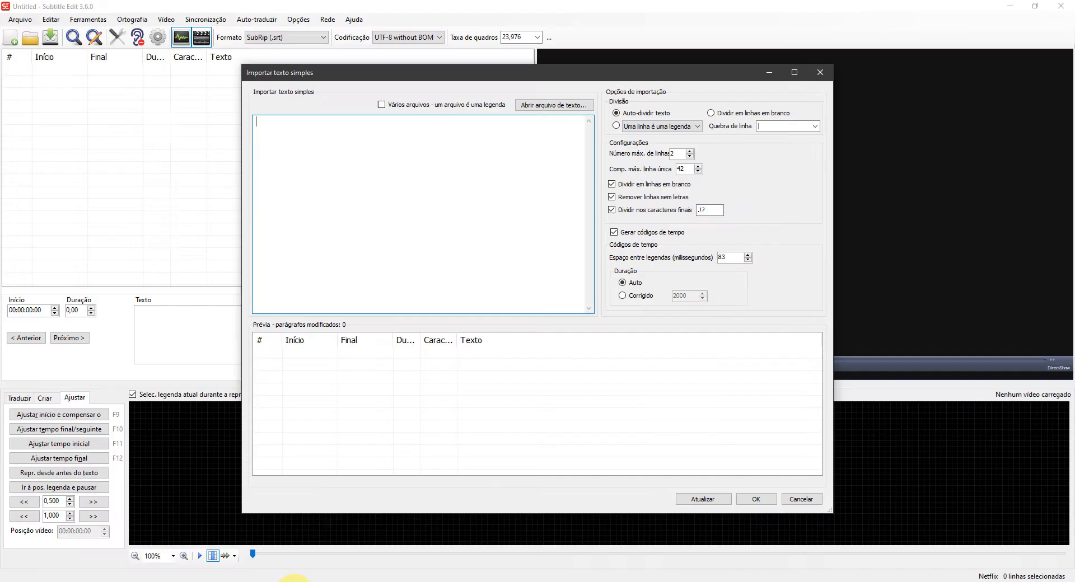
pyautogui.hotkey('ctrl', 'v')
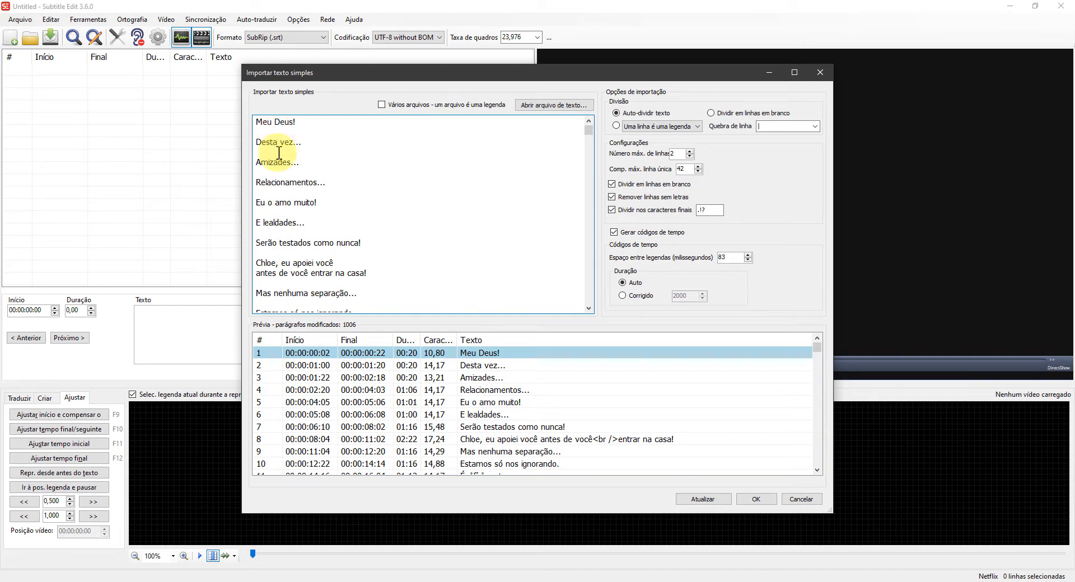
# Set the import to split at blank lines (Dividir em linhas em branco) and check how the two-line eighth subtitle is divided in the preview
pyautogui.click(278, 214)
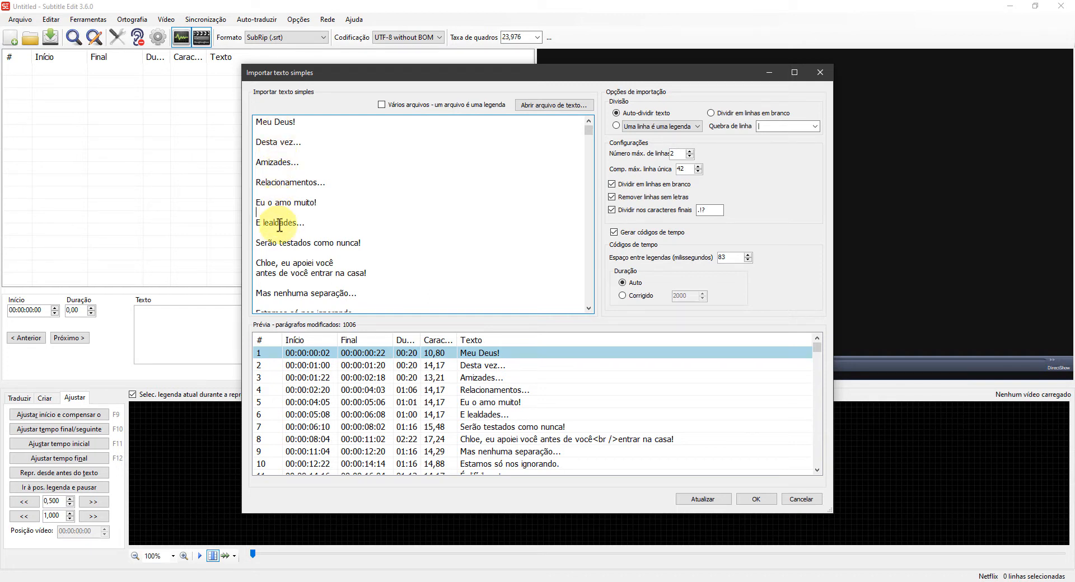
pyautogui.click(287, 285)
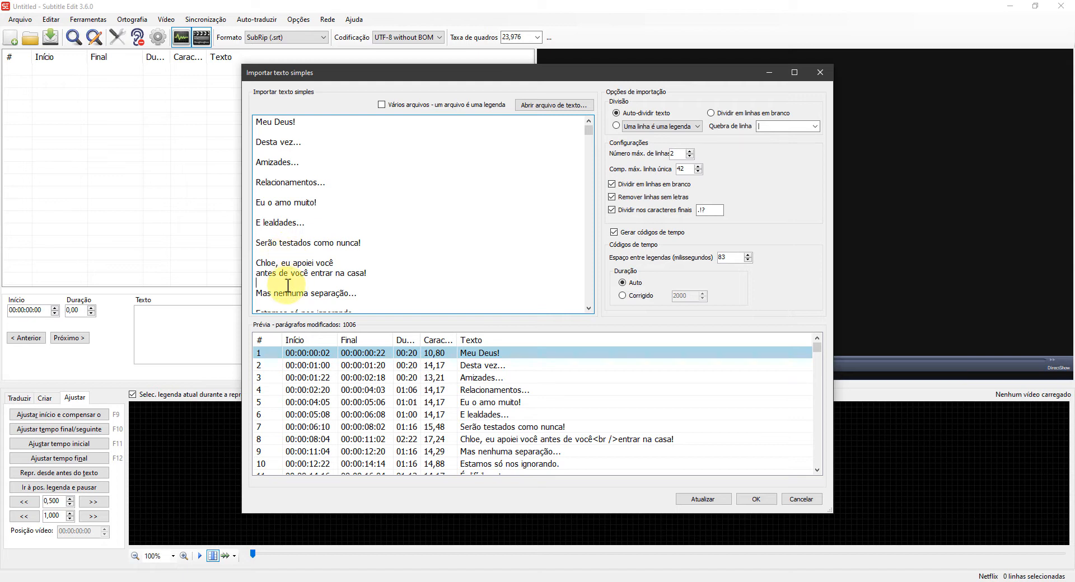
pyautogui.click(745, 113)
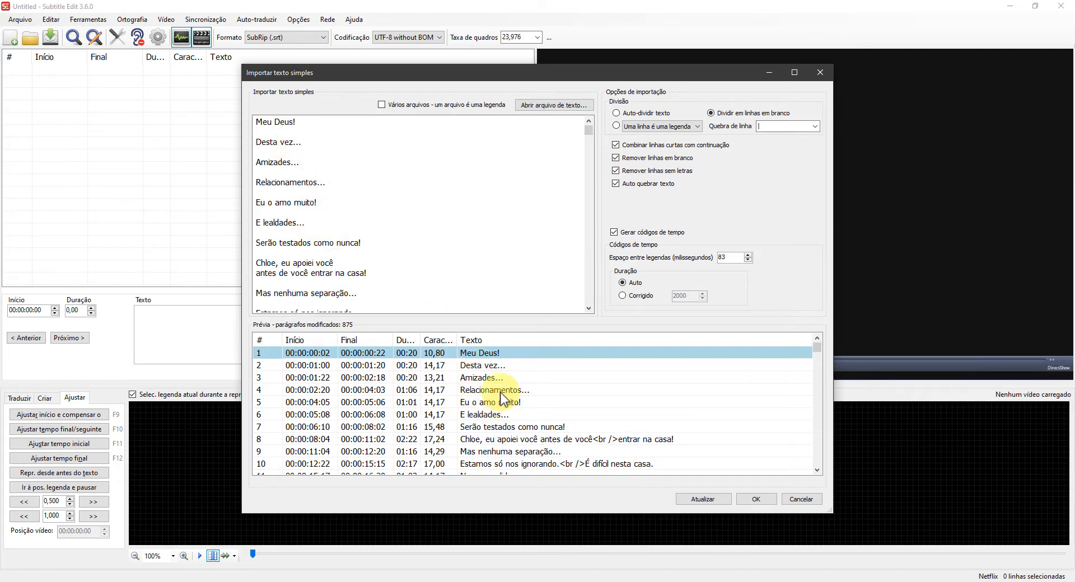
pyautogui.moveTo(261, 264); pyautogui.dragTo(336, 273)
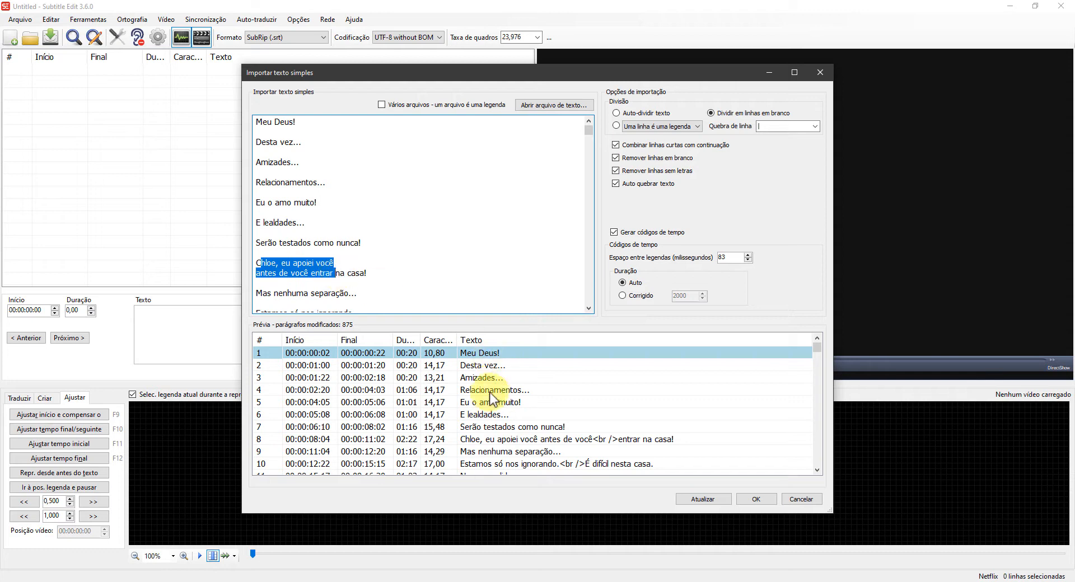
pyautogui.click(500, 439)
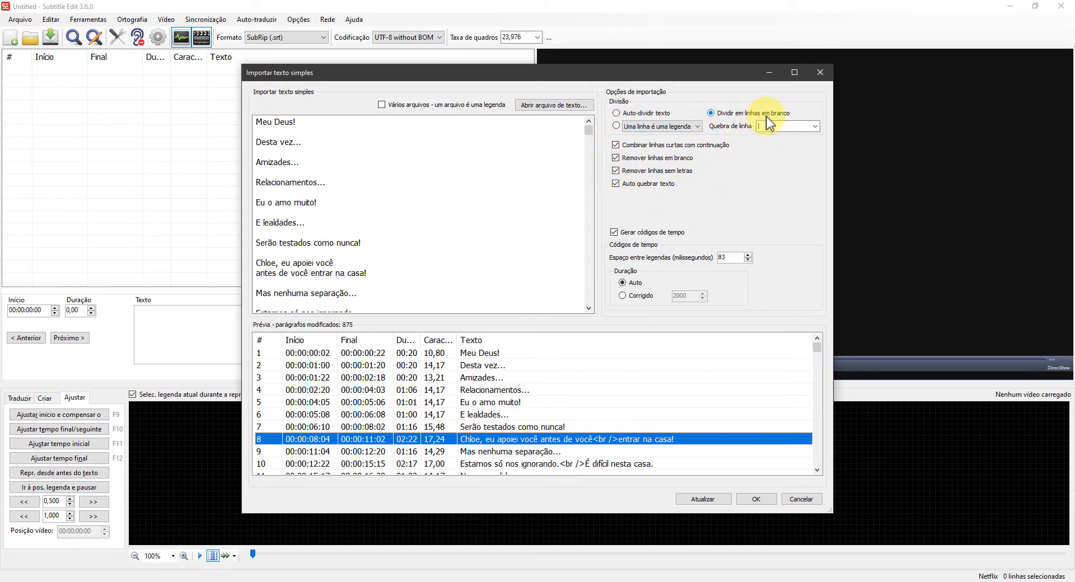
# Turn off combining short lines, removing blank lines, removing lines without letters and auto-breaking text, and review the previewed subtitles
pyautogui.click(694, 146)
pyautogui.click(675, 158)
pyautogui.click(671, 170)
pyautogui.click(667, 186)
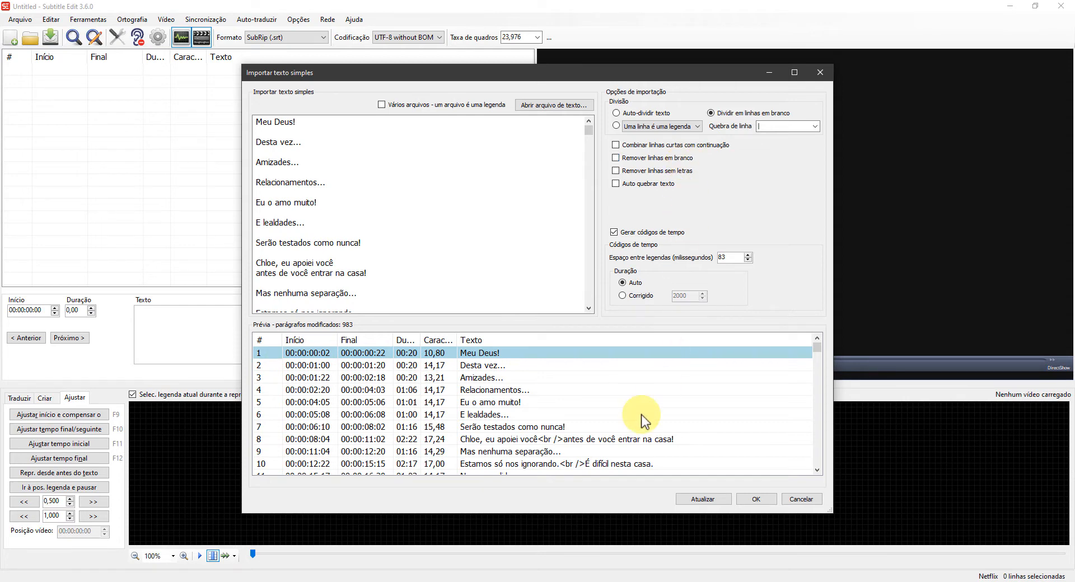
pyautogui.scroll(-6, 694, 401)
pyautogui.scroll(-13, 694, 401)
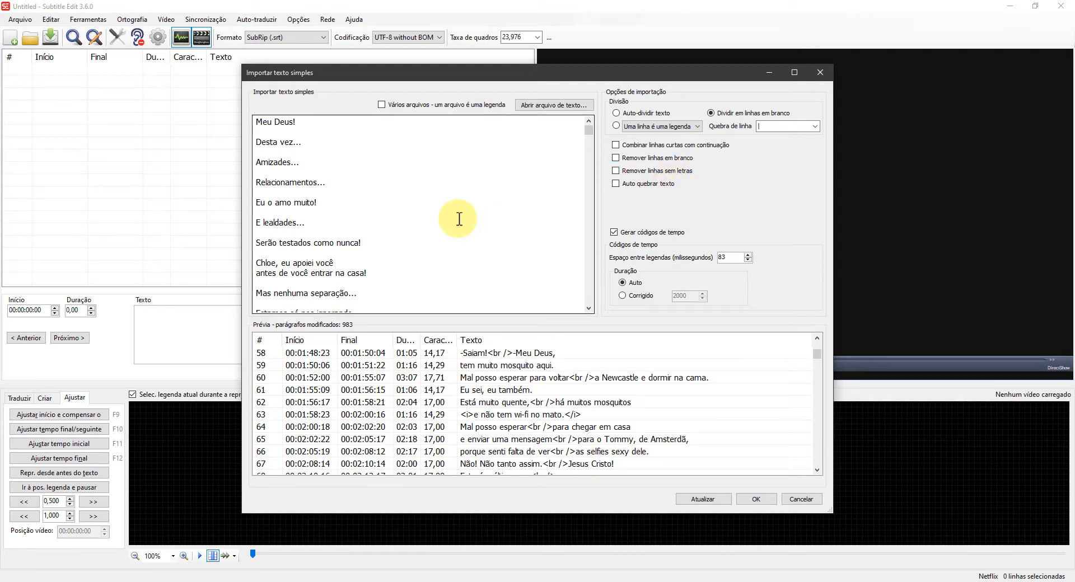
pyautogui.scroll(-4, 371, 195)
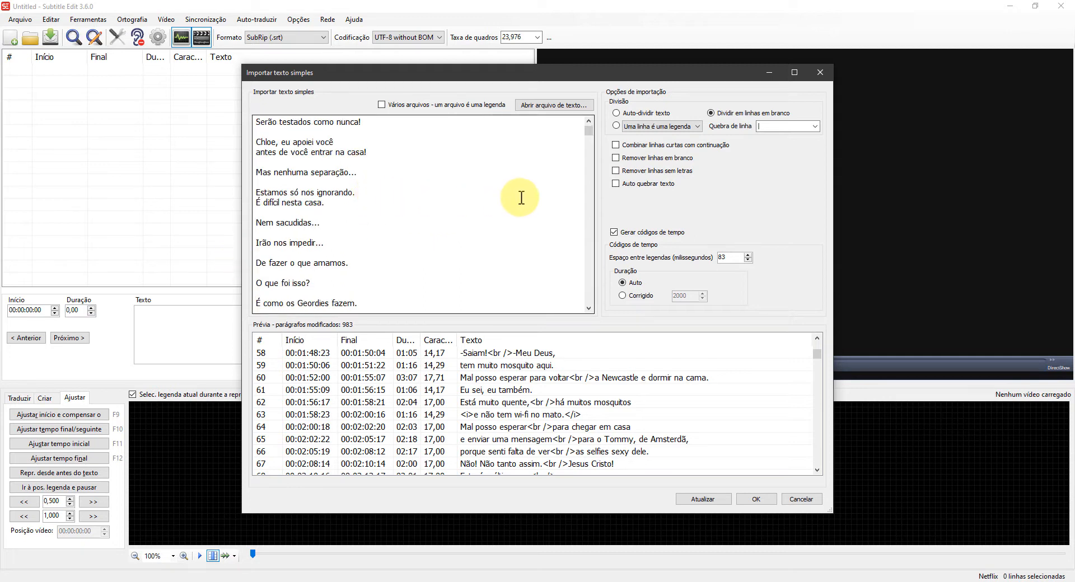
# Try the import without generated time codes and with a fixed 2000 ms duration, restoring generated time codes and automatic duration
pyautogui.click(679, 235)
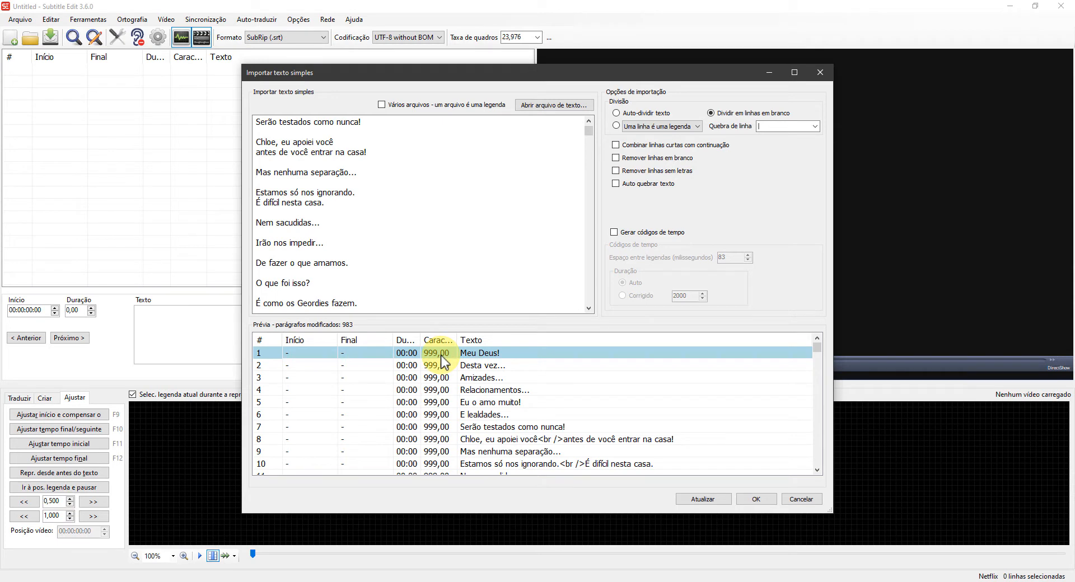
pyautogui.click(676, 235)
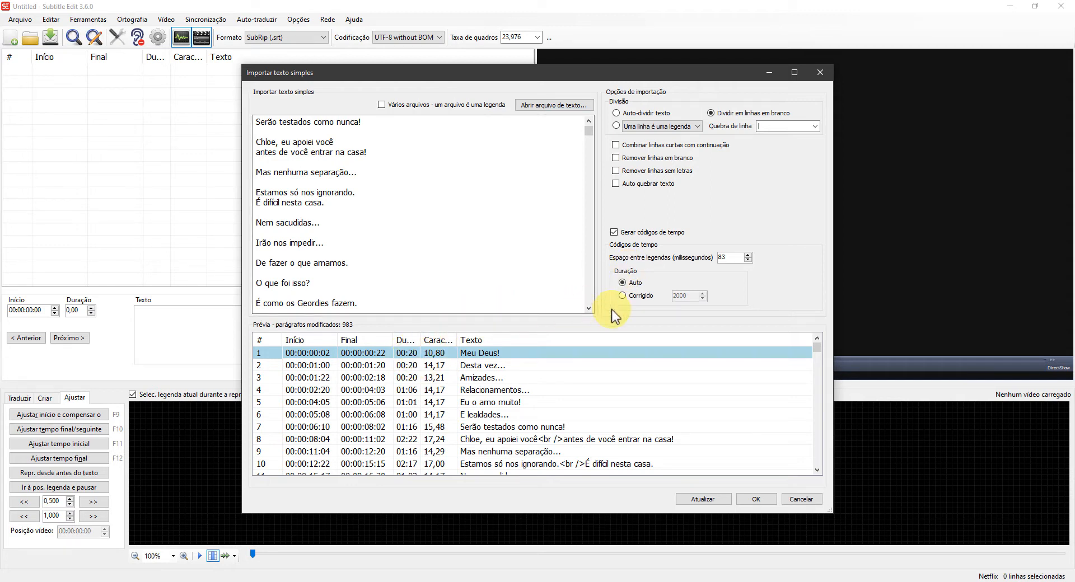
pyautogui.click(639, 297)
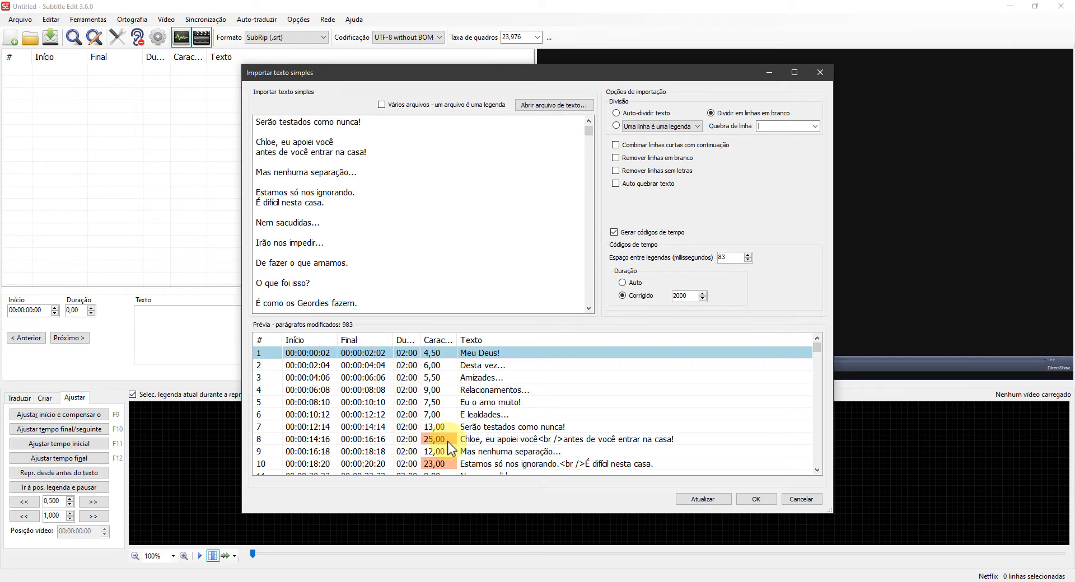
pyautogui.click(637, 284)
# Refresh the preview and import the pasted script as subtitles
pyautogui.click(693, 501)
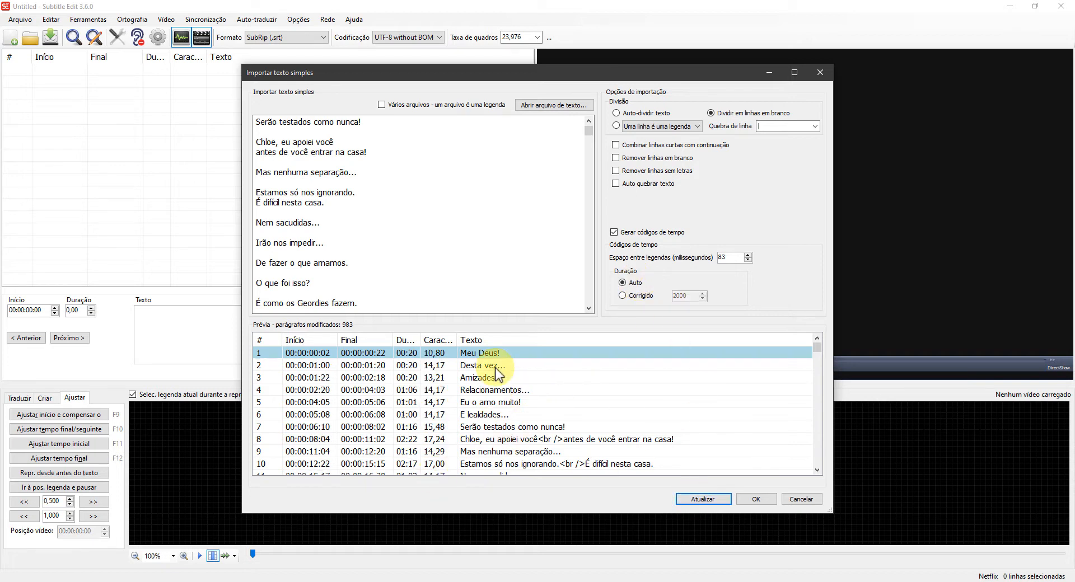
pyautogui.click(762, 501)
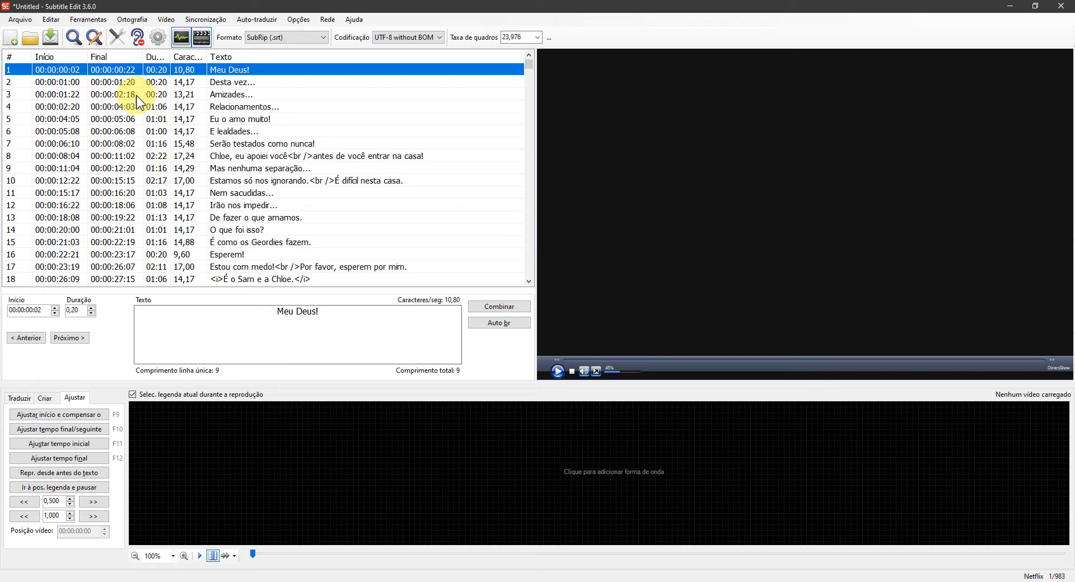
# Delete all the imported subtitle lines of the first script
pyautogui.hotkey('ctrl', 'a')
pyautogui.press('Delete')
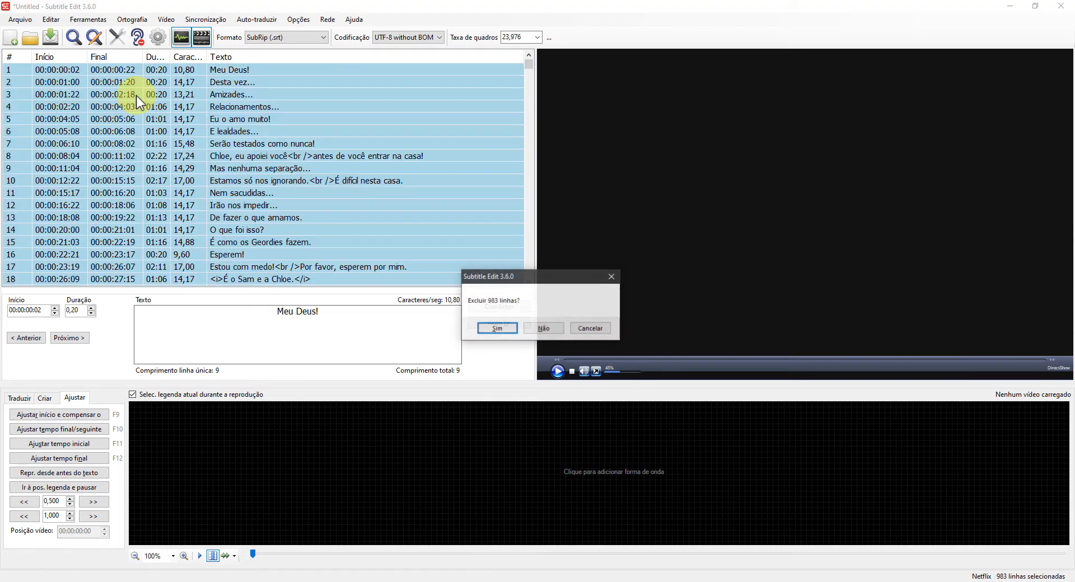
pyautogui.press('Return')
# Start a new plain-text import and fill it with column B copied from the Roteiro 4 workbook in Excel
pyautogui.click(20, 21)
pyautogui.moveTo(136, 142)
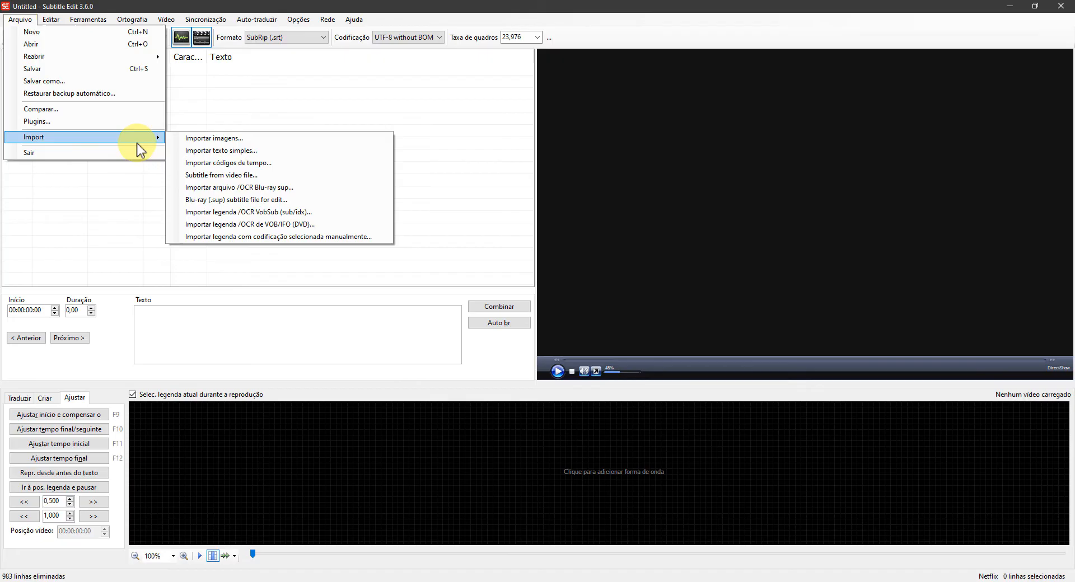
pyautogui.click(246, 150)
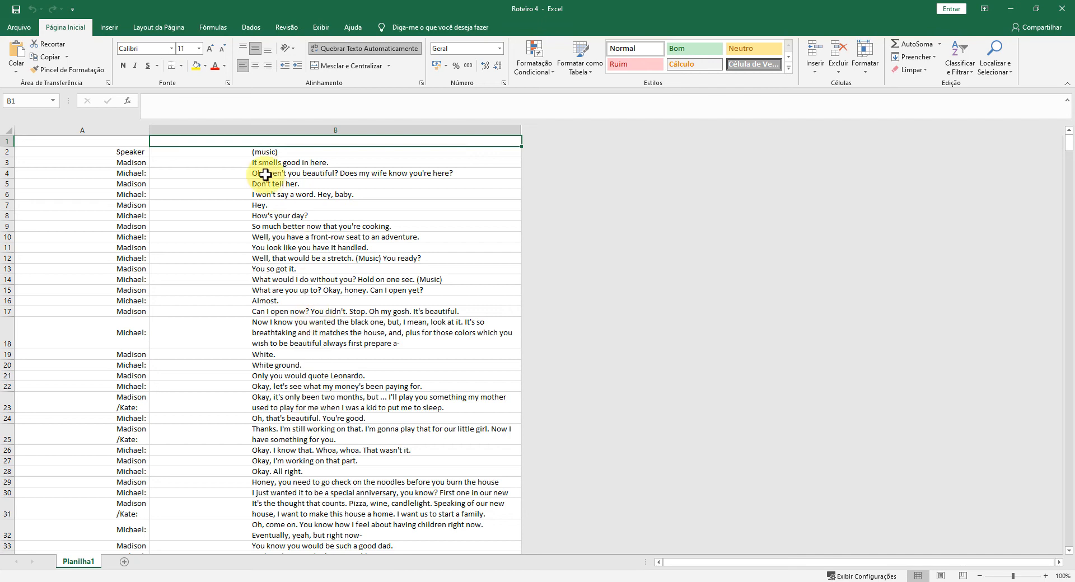
pyautogui.click(220, 130)
pyautogui.hotkey('ctrl', 'c')
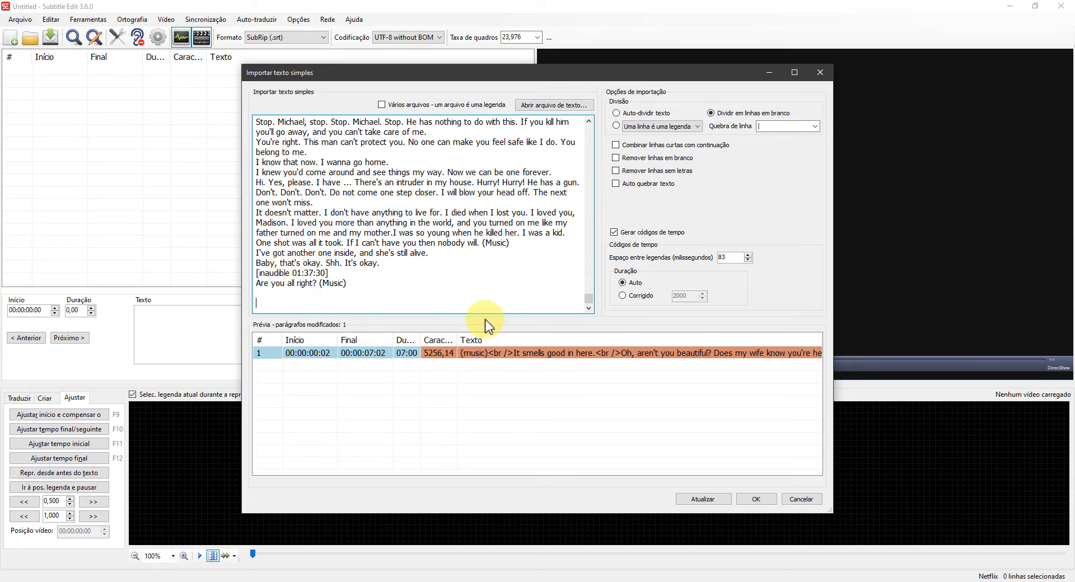
# Set the division to one line per subtitle (Uma linha é uma legenda) and compare the long source lines with the preview
pyautogui.click(615, 126)
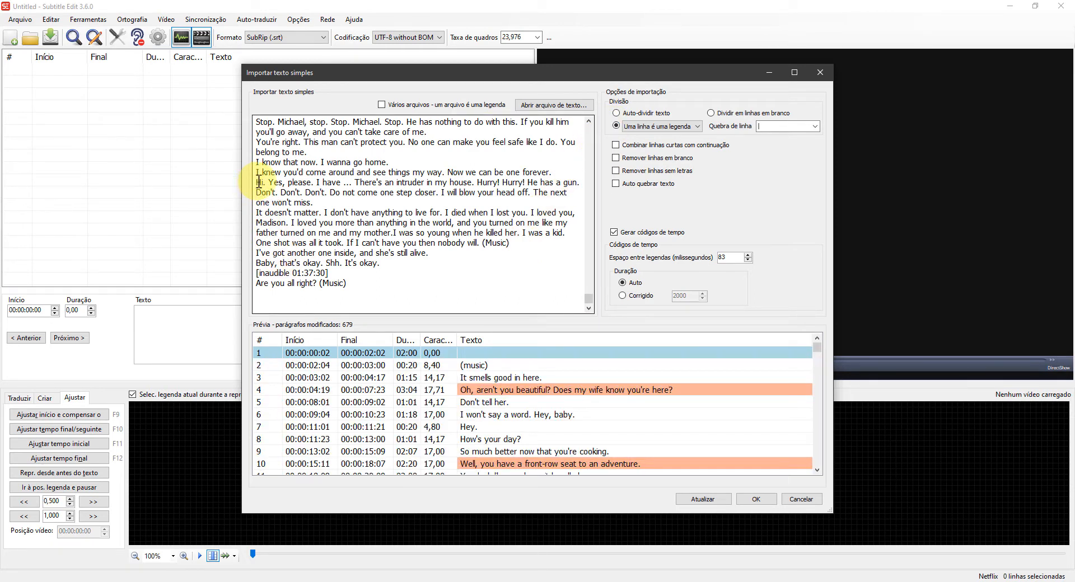
pyautogui.tripleClick(259, 194)
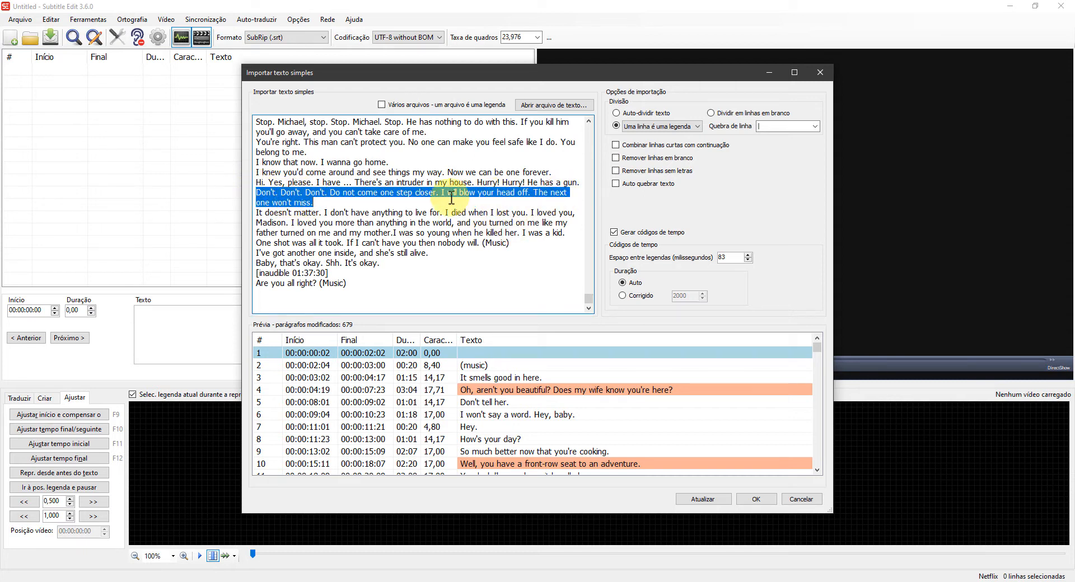
pyautogui.click(537, 197)
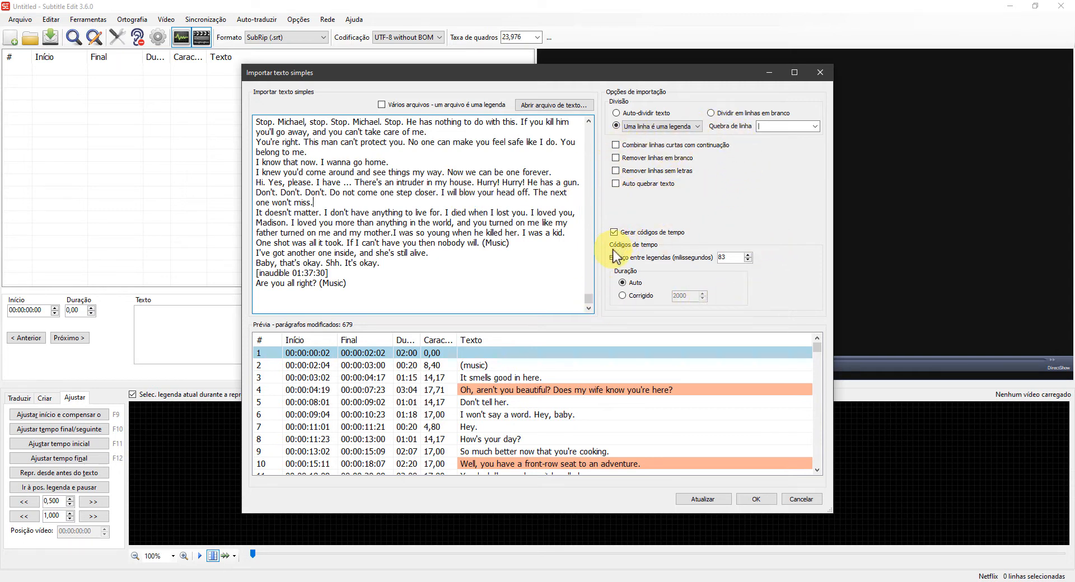
pyautogui.moveTo(588, 300); pyautogui.dragTo(588, 129)
pyautogui.moveTo(257, 152); pyautogui.dragTo(471, 152)
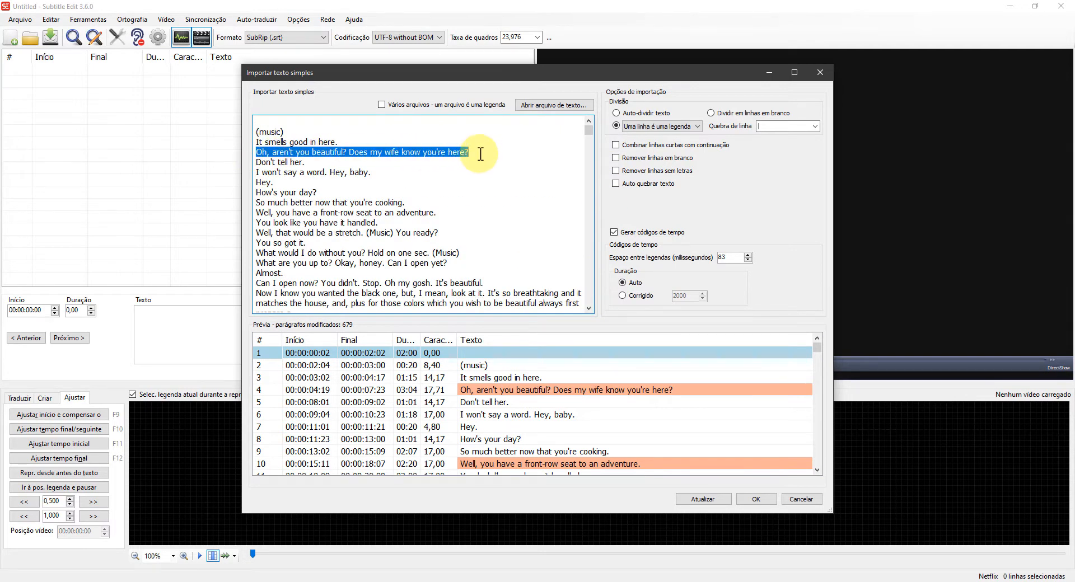
pyautogui.click(583, 390)
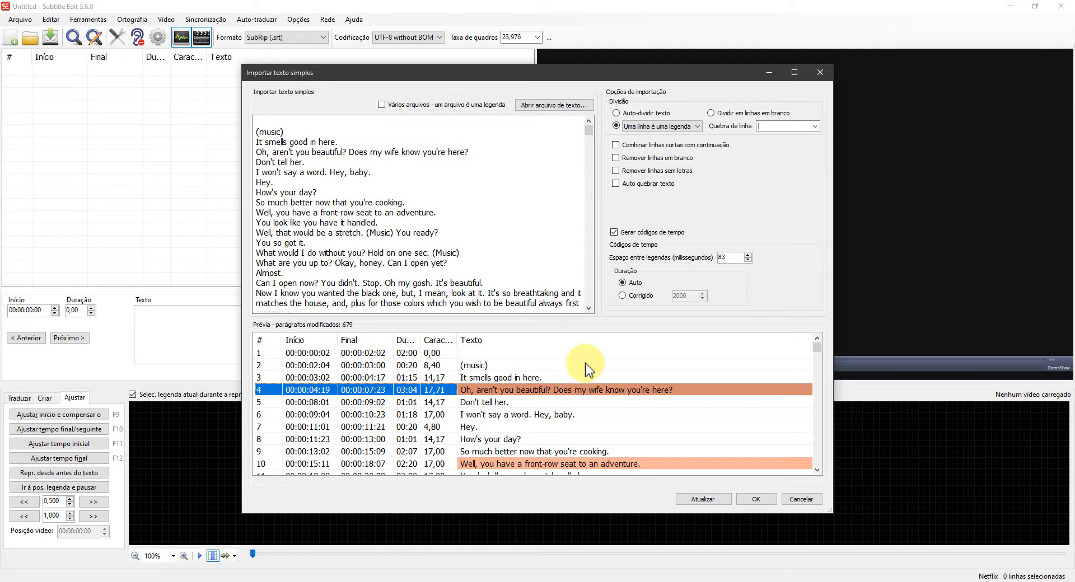
# Enable auto-breaking text, removing blank lines and removing lines without letters, and import the dialogue as subtitles
pyautogui.click(656, 186)
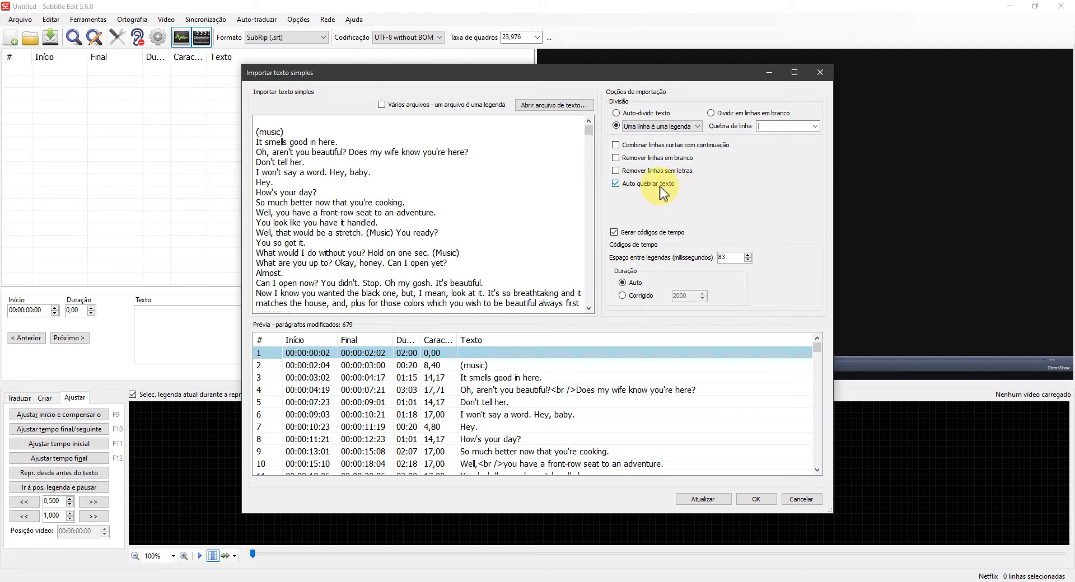
pyautogui.click(674, 158)
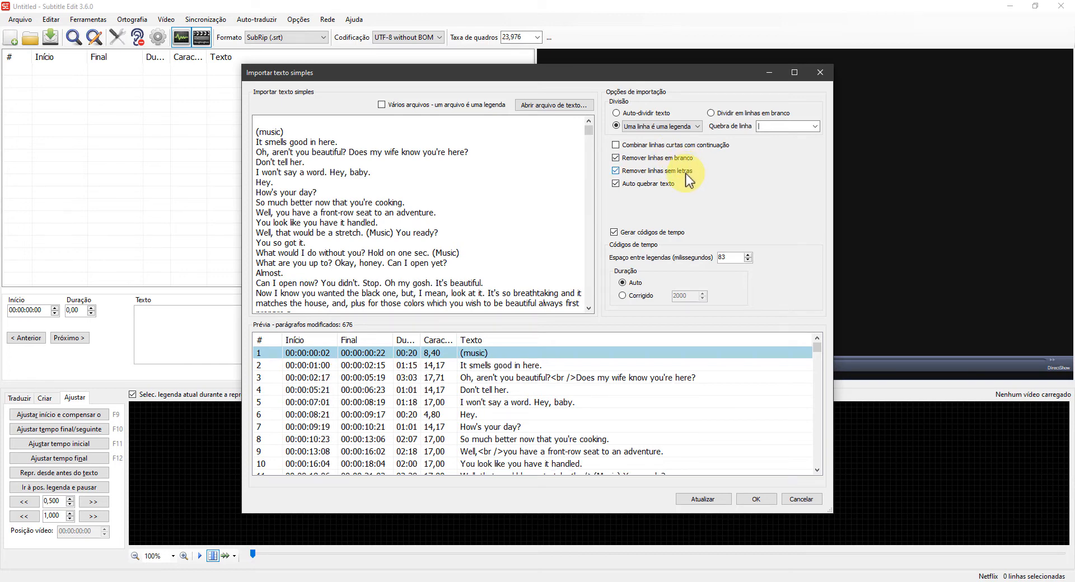
pyautogui.click(758, 497)
# Apply Auto br to all the imported subtitles and check the line breaks of subtitle 13
pyautogui.click(334, 134)
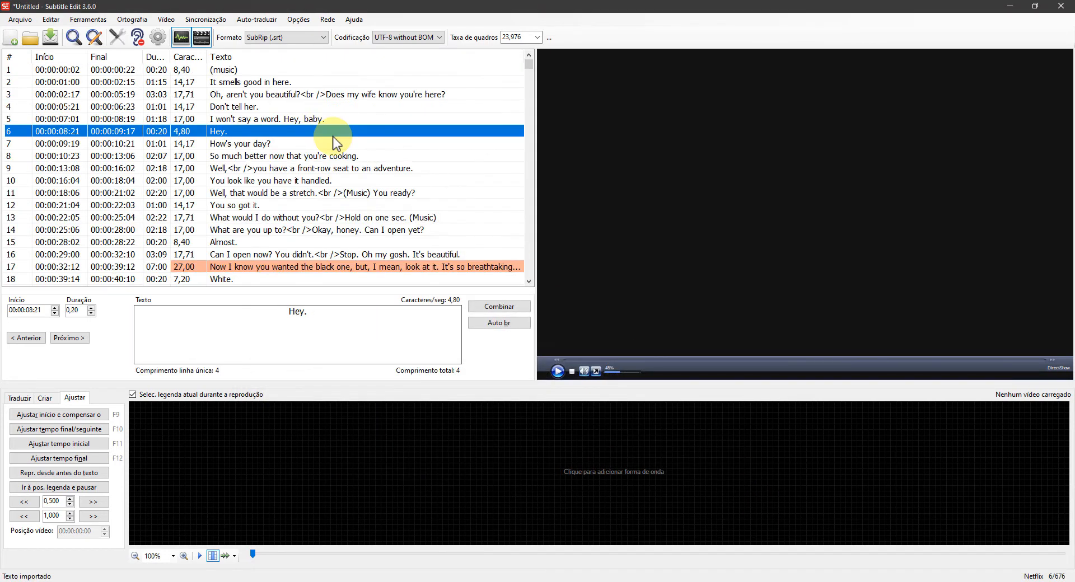
pyautogui.hotkey('ctrl', 'a')
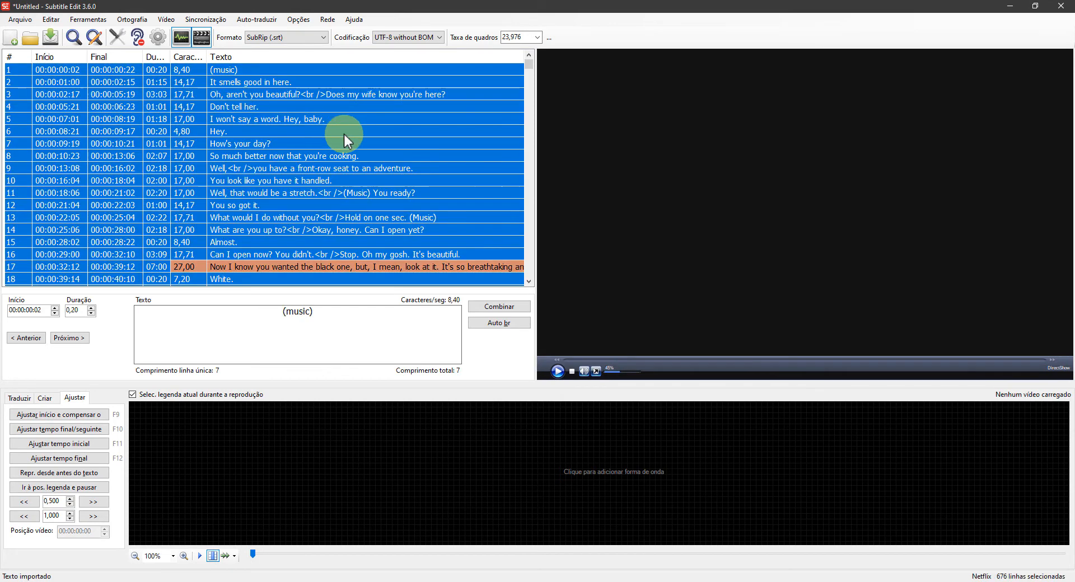
pyautogui.click(505, 325)
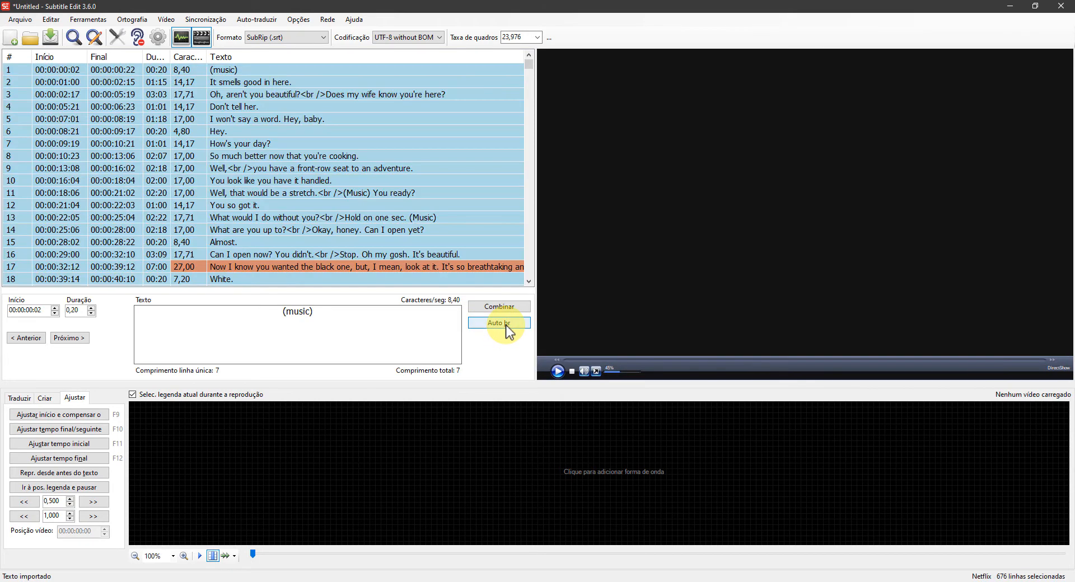
pyautogui.click(425, 217)
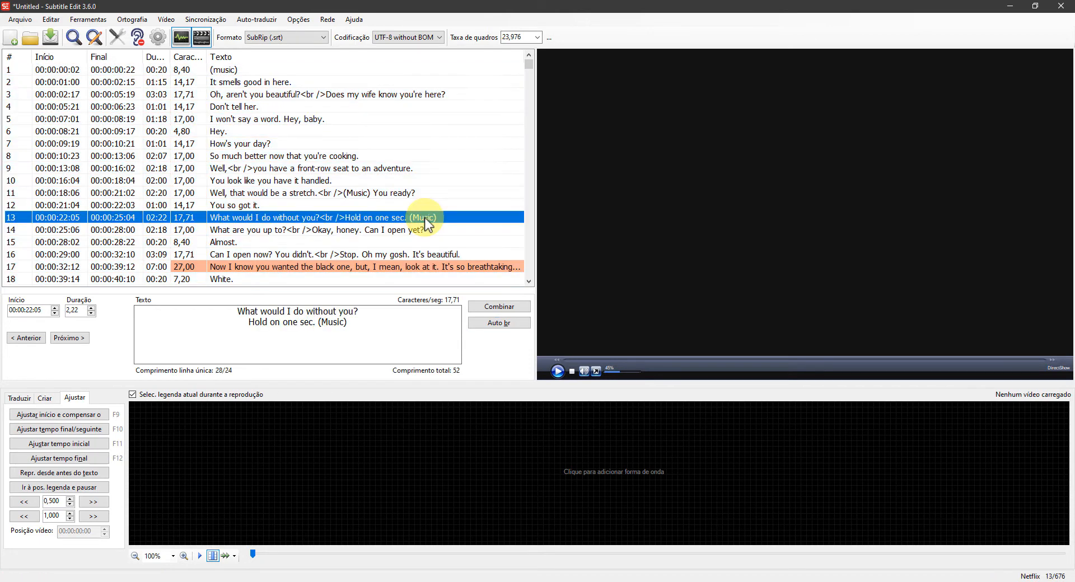
# Clear the subtitle list by deleting every line imported from the spreadsheet
pyautogui.hotkey('ctrl', 'a')
pyautogui.press('Delete')
pyautogui.press('Return')
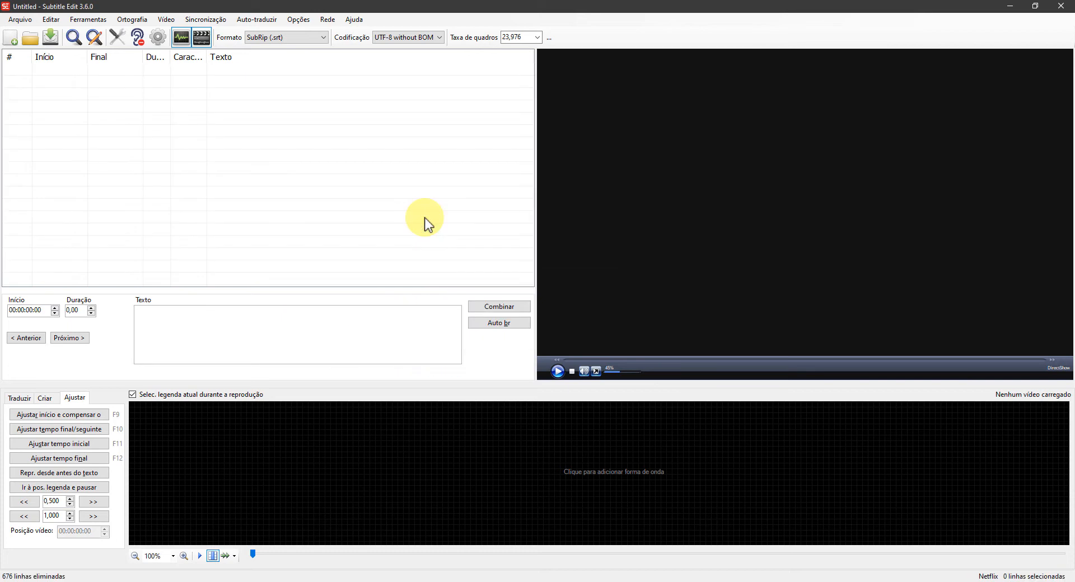
# Start another plain-text import and load the script from the file Roteiro 2.txt
pyautogui.click(21, 20)
pyautogui.moveTo(116, 136)
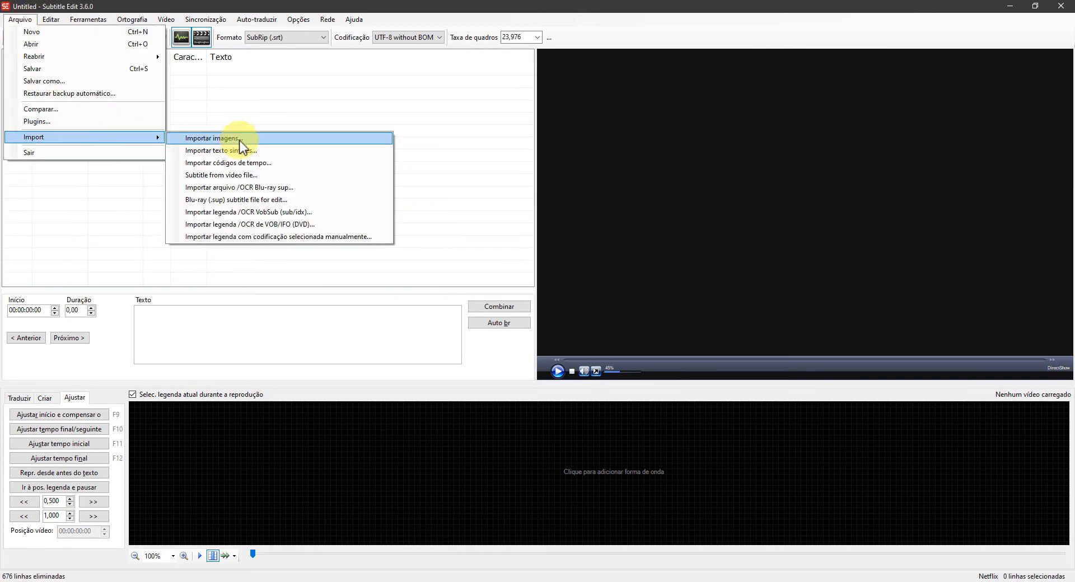
pyautogui.click(263, 151)
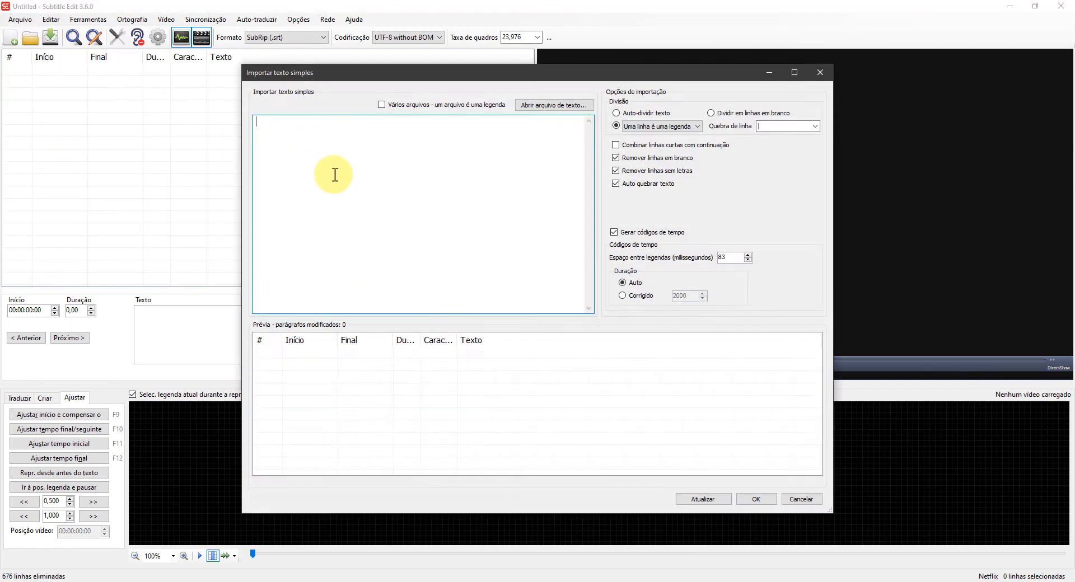
pyautogui.click(553, 108)
pyautogui.click(382, 209)
pyautogui.doubleClick(382, 210)
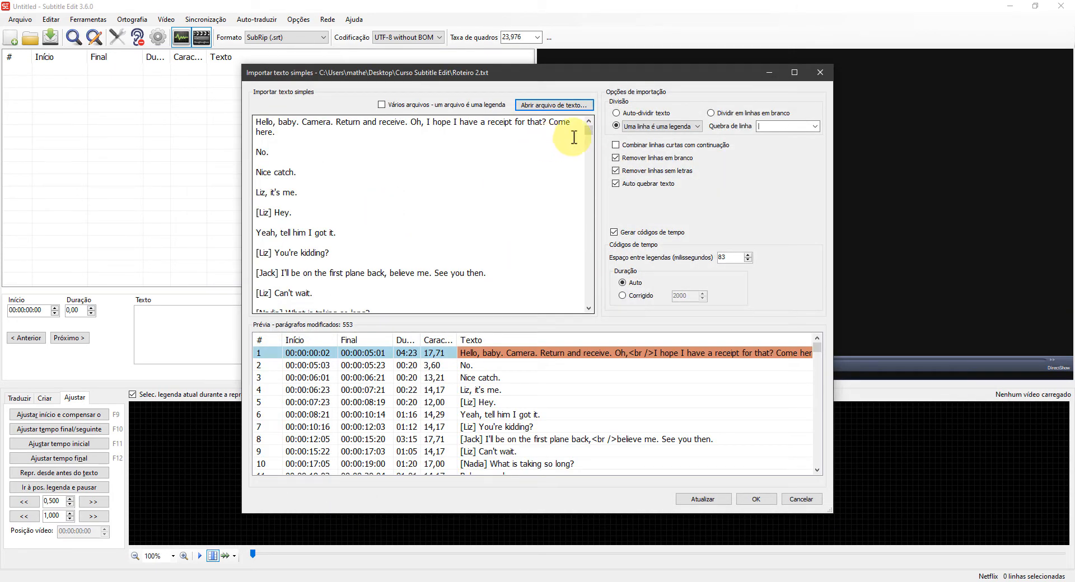
# Try splitting the script at blank lines, look through the source text, and return to one subtitle per line
pyautogui.click(775, 115)
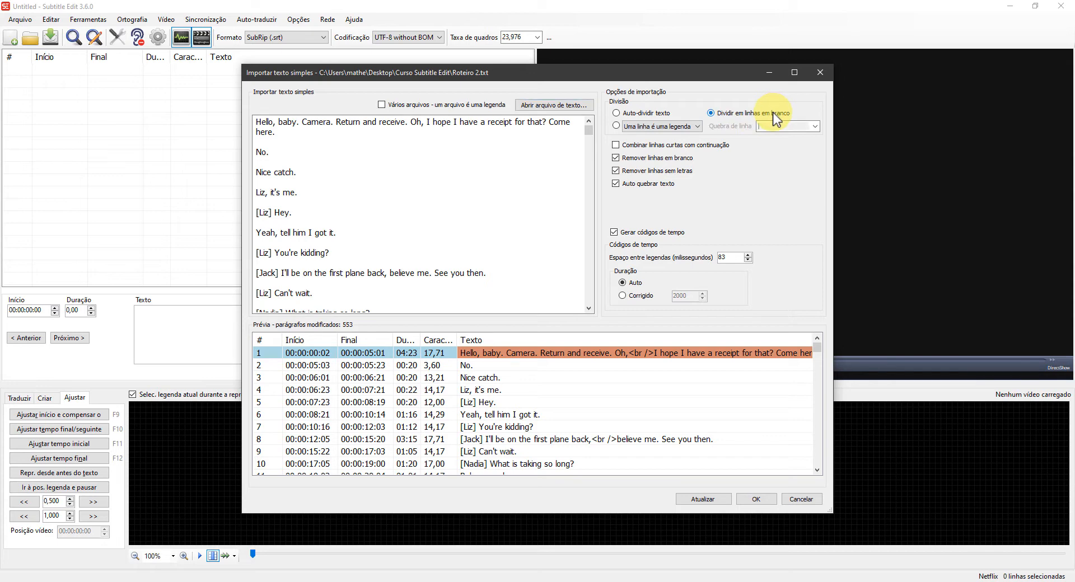
pyautogui.click(281, 162)
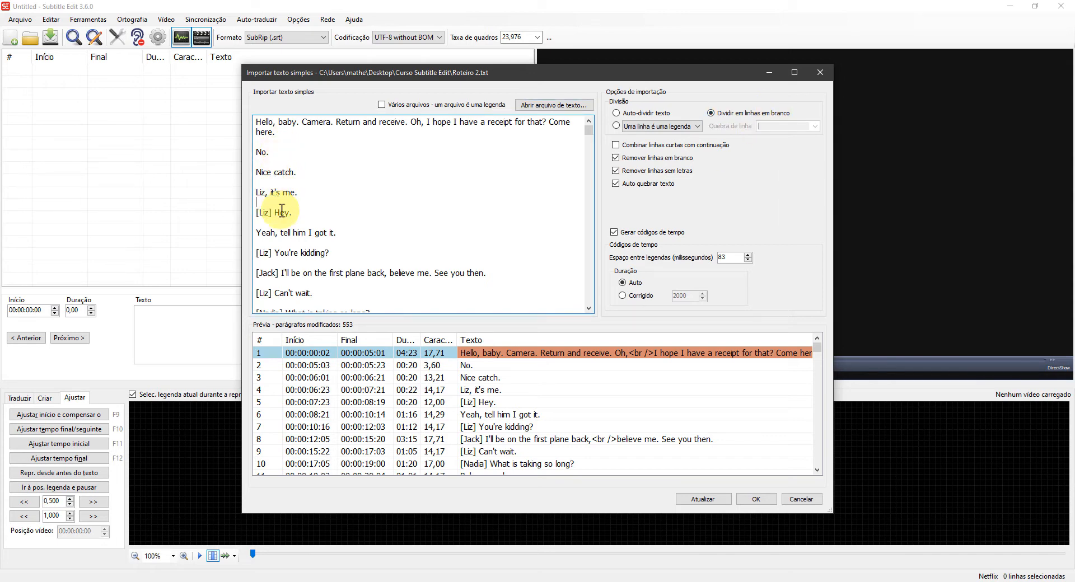
pyautogui.scroll(-7, 392, 222)
pyautogui.scroll(-3, 406, 218)
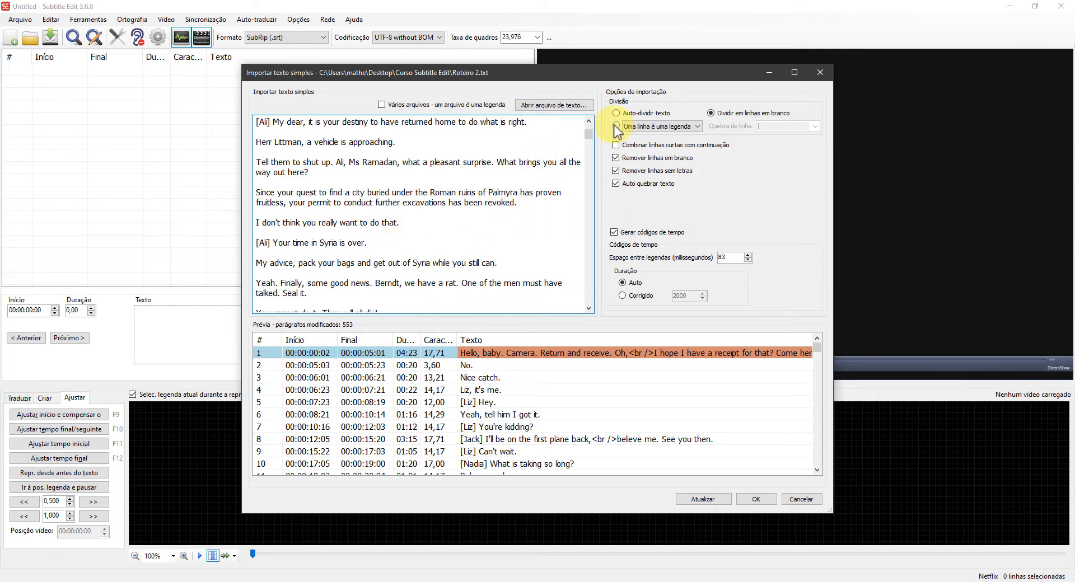
pyautogui.click(616, 126)
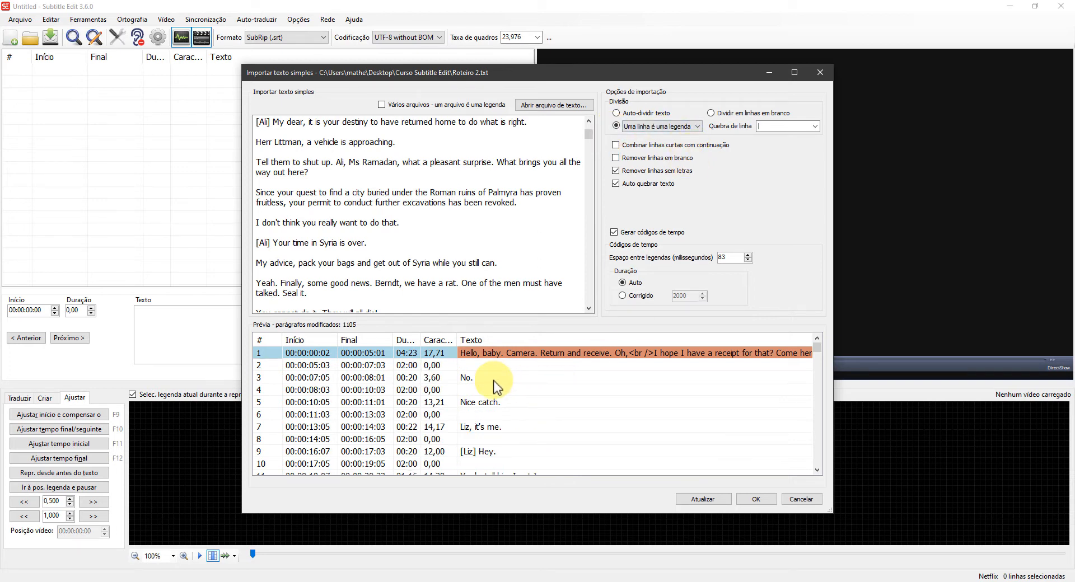
# Compare the previewed entries without and with blank-line removal, and import the script with blank lines removed, one line per subtitle
pyautogui.click(485, 379)
pyautogui.click(489, 392)
pyautogui.click(491, 402)
pyautogui.click(492, 415)
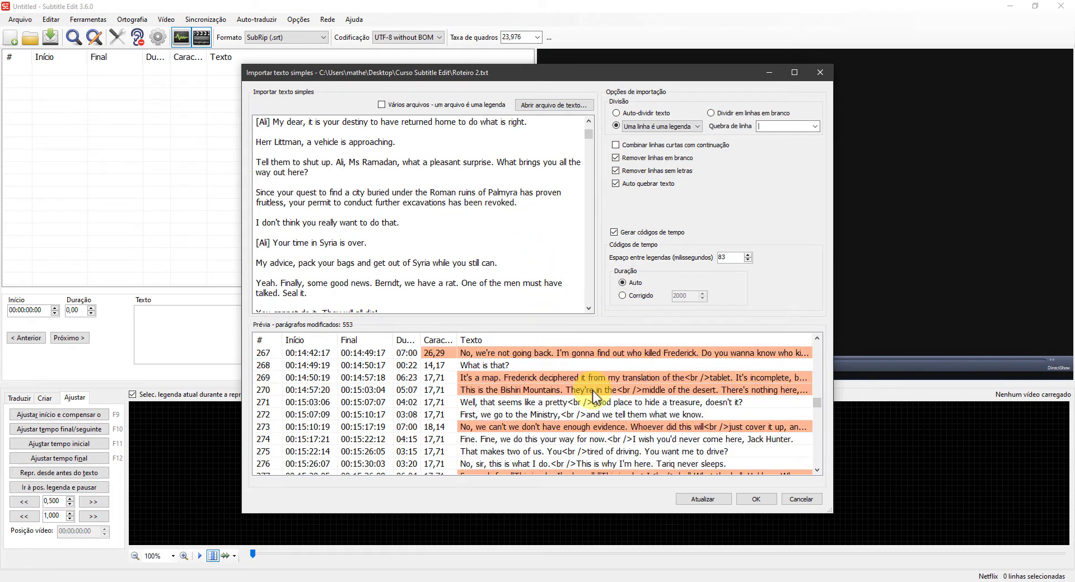
pyautogui.click(522, 389)
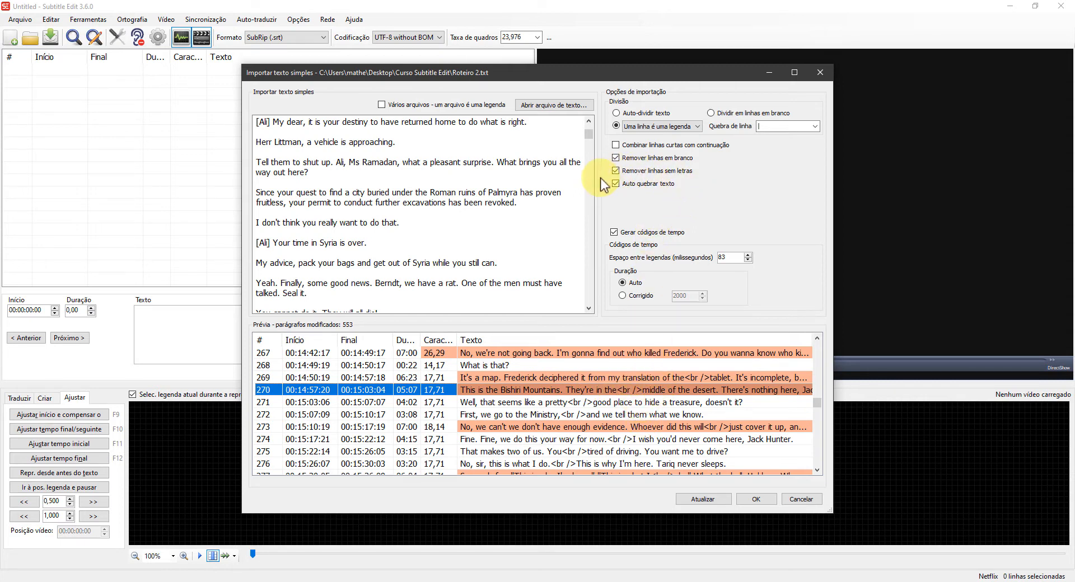
pyautogui.click(756, 499)
# Empty the subtitle list by deleting all the lines imported from Roteiro 2.txt
pyautogui.click(280, 121)
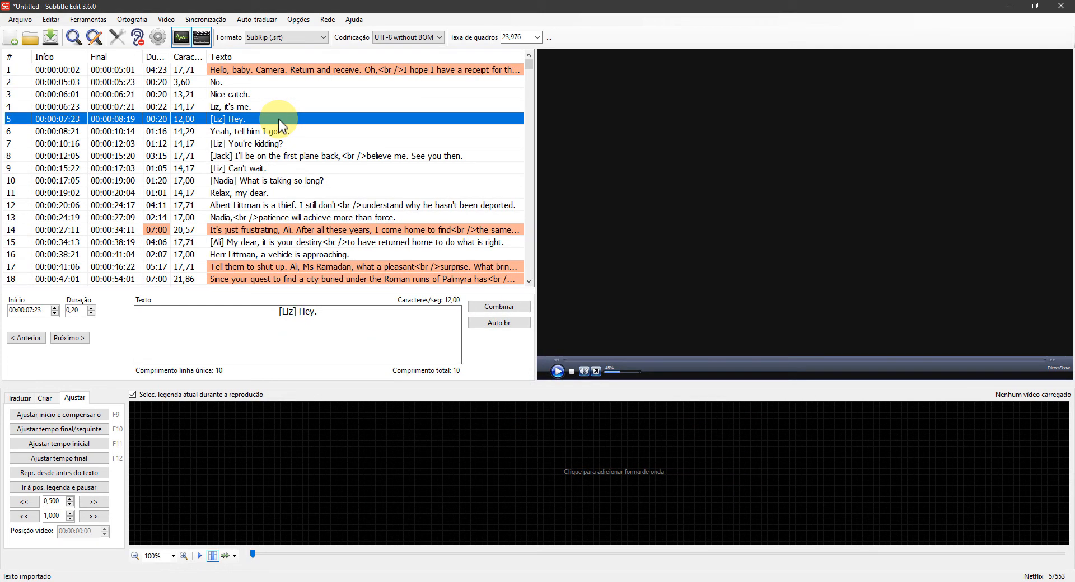
pyautogui.hotkey('ctrl', 'a')
pyautogui.press('Delete')
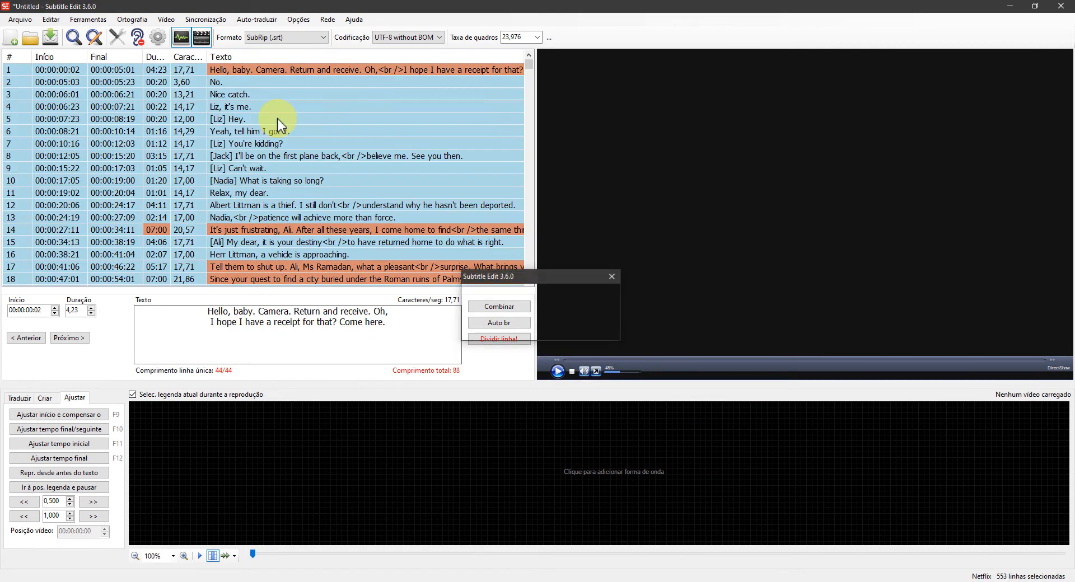
pyautogui.press('Return')
# Start another plain-text import and paste in the full text of the Word document Roteiro 1 Português
pyautogui.click(20, 19)
pyautogui.moveTo(168, 139)
pyautogui.click(246, 152)
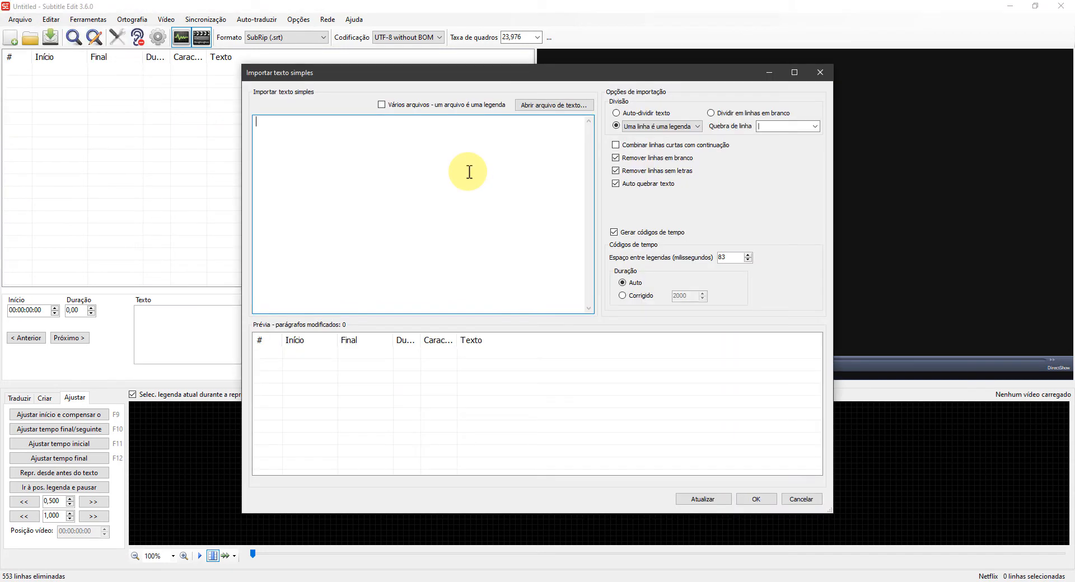
pyautogui.hotkey('alt', 'Tab')
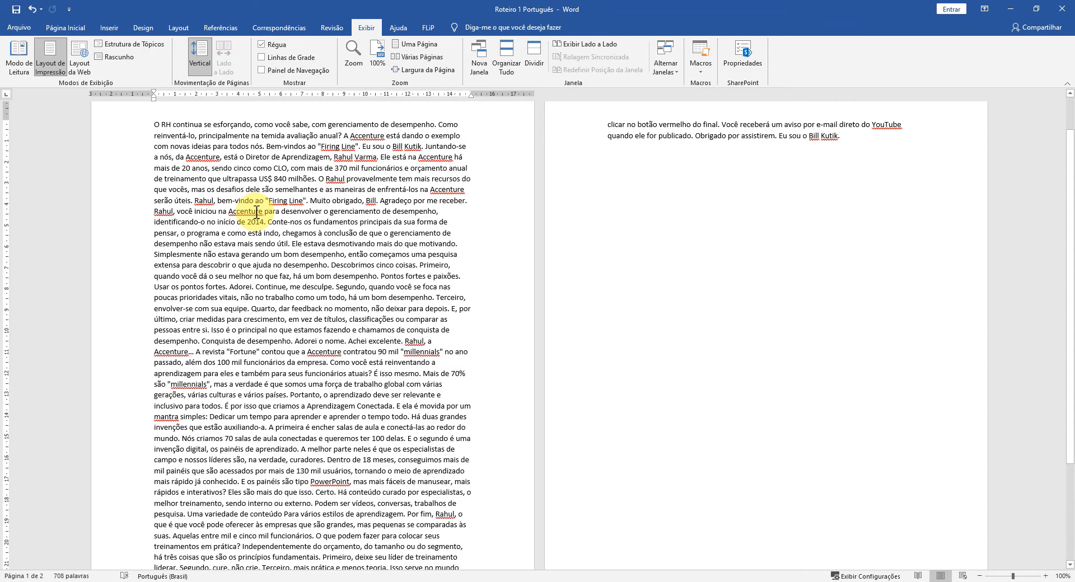
pyautogui.hotkey('ctrl', 'a')
pyautogui.hotkey('ctrl', 'c')
pyautogui.hotkey('alt', 'Tab')
pyautogui.hotkey('ctrl', 'v')
pyautogui.moveTo(599, 212); pyautogui.dragTo(600, 148)
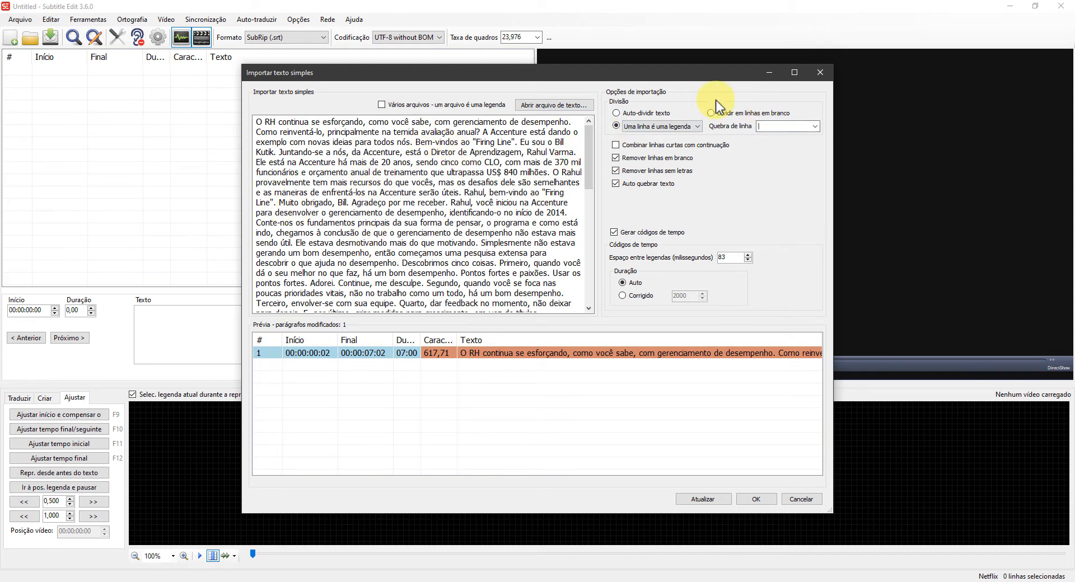
# Split the pasted text automatically and check how the first sentences are divided in the preview
pyautogui.click(642, 113)
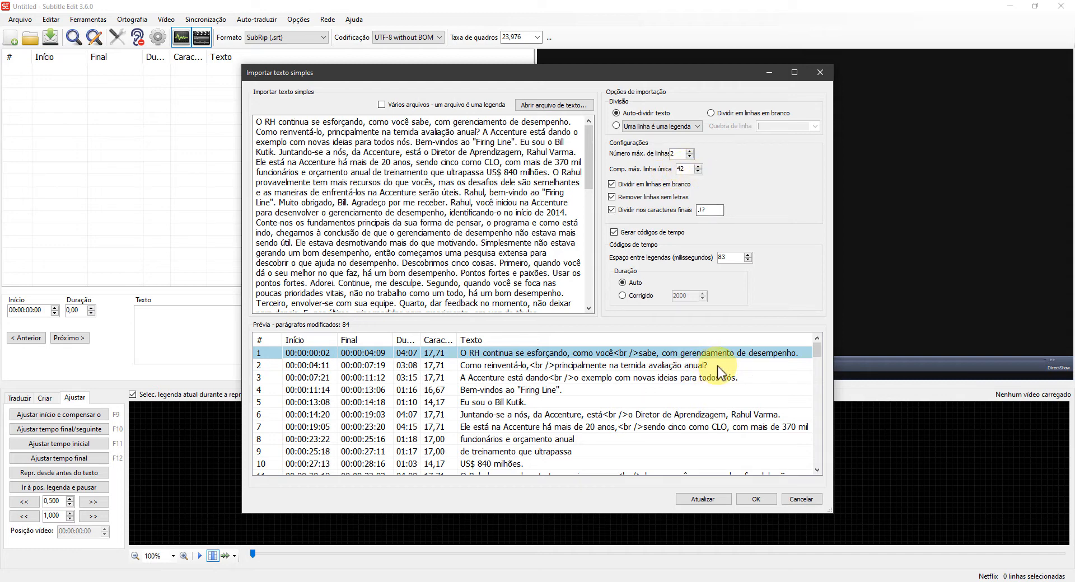
pyautogui.click(804, 354)
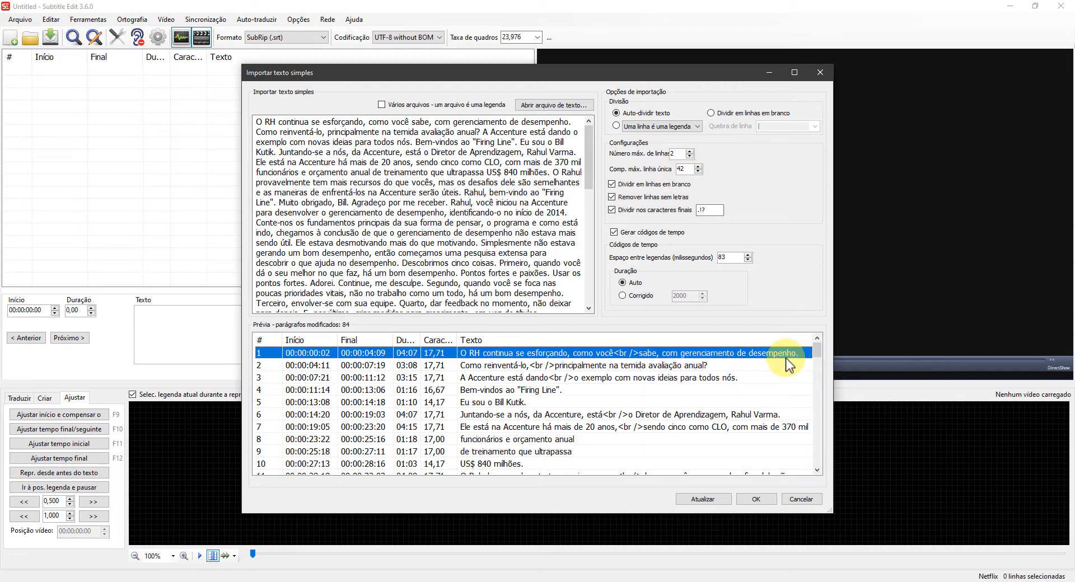
pyautogui.click(727, 366)
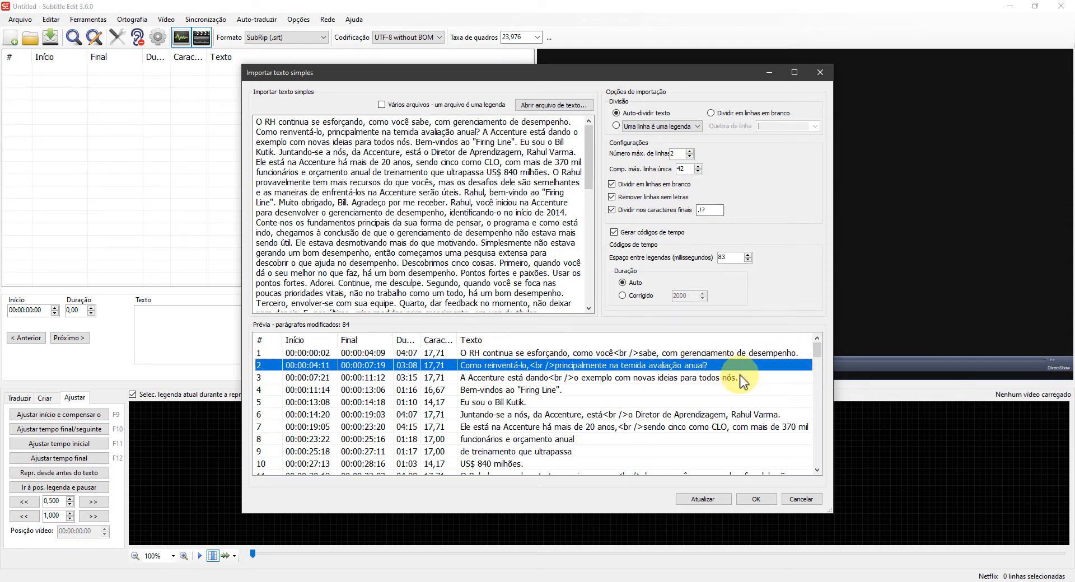
pyautogui.click(728, 379)
pyautogui.click(622, 390)
pyautogui.click(567, 403)
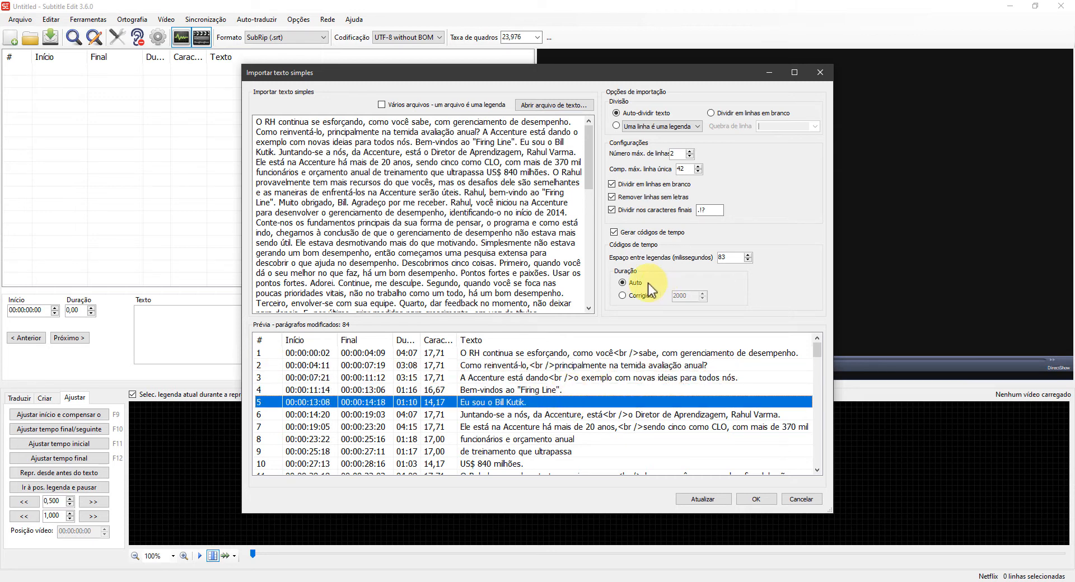
pyautogui.moveTo(818, 351)
pyautogui.mouseDown()
pyautogui.moveTo(825, 456)
pyautogui.moveTo(819, 351)
pyautogui.mouseUp()
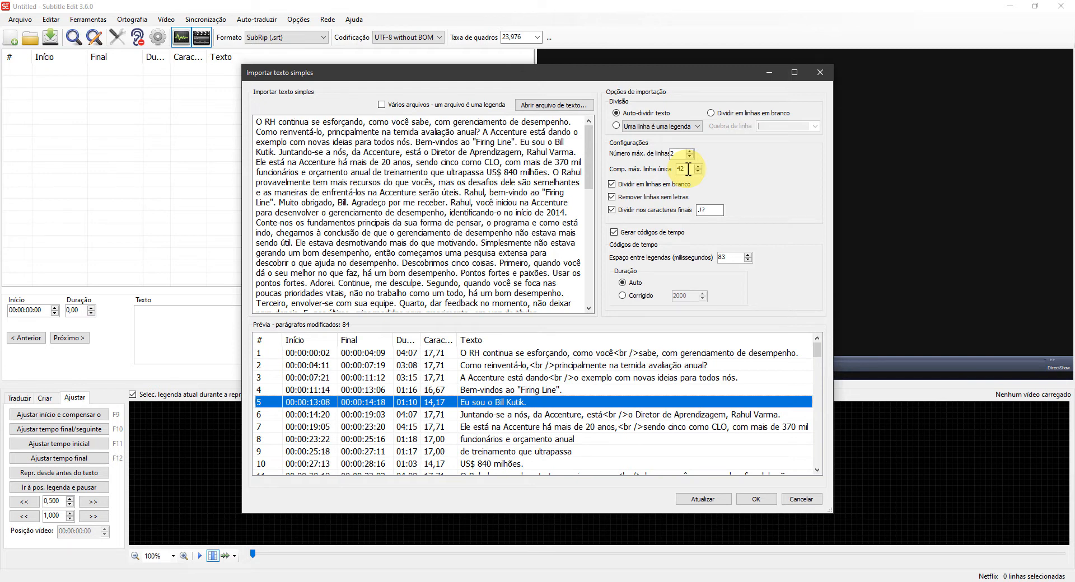
pyautogui.click(727, 428)
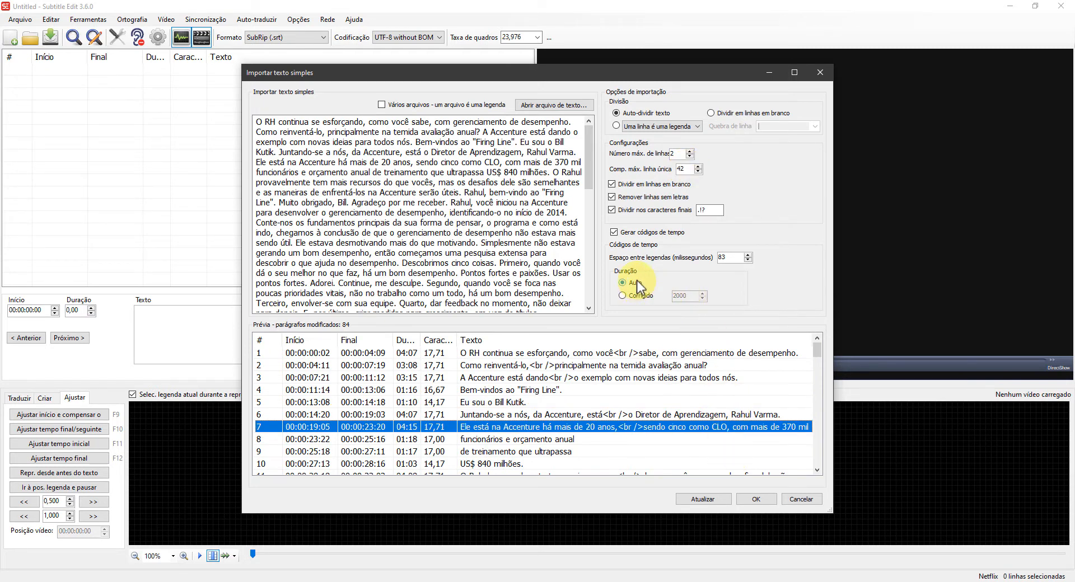
# Import the auto-split script as subtitles and load the video Vídeo - Teste.mp4
pyautogui.click(752, 498)
pyautogui.click(595, 447)
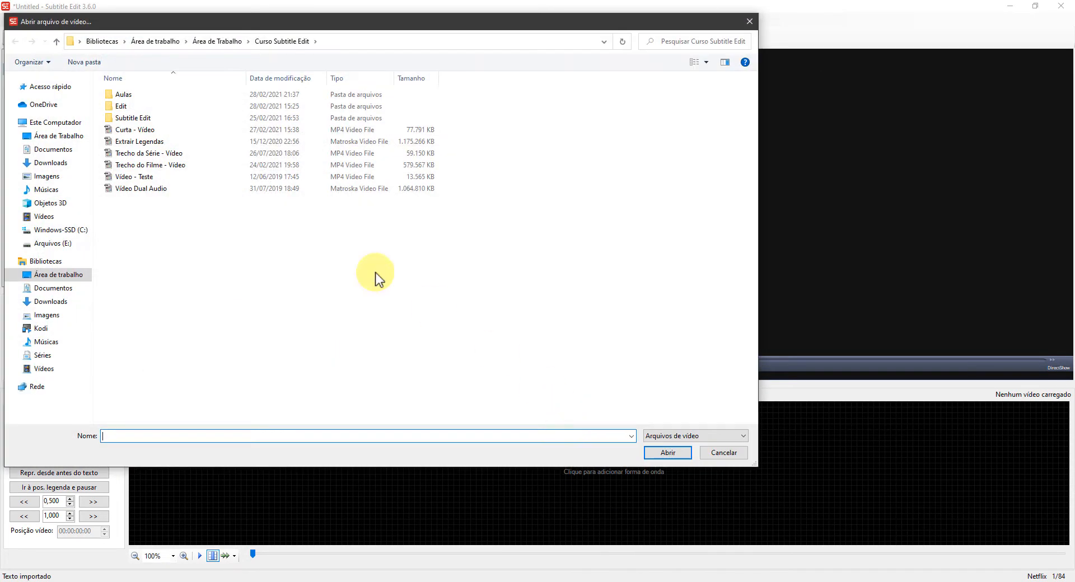
pyautogui.press('Escape')
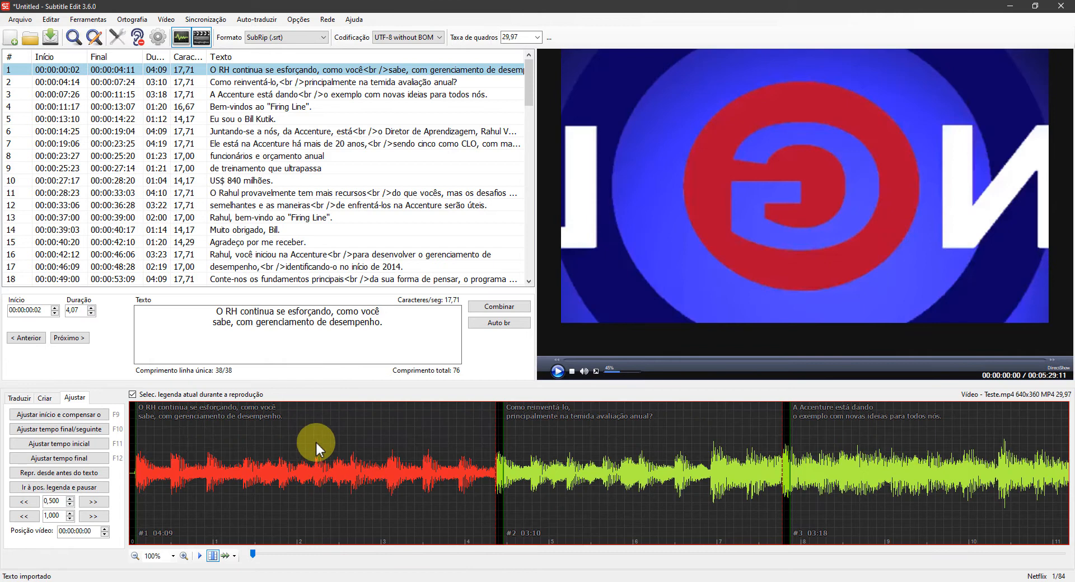
# Set the start of subtitle 1 to the beginning of speech at 00:00:14:08, offsetting all the following subtitles
pyautogui.moveTo(253, 554); pyautogui.dragTo(287, 555)
pyautogui.click(600, 464)
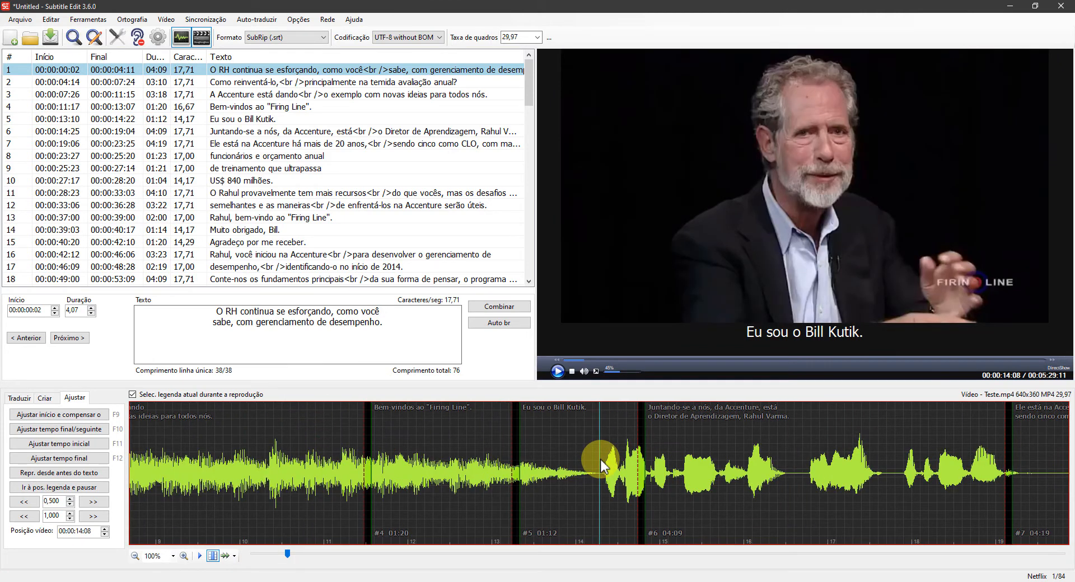
pyautogui.click(286, 70)
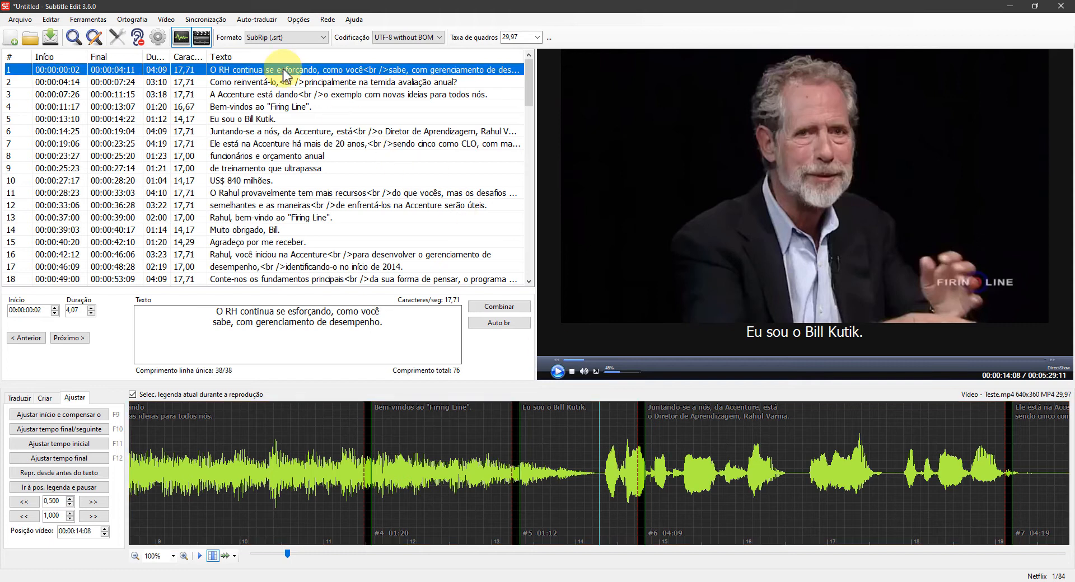
pyautogui.click(97, 415)
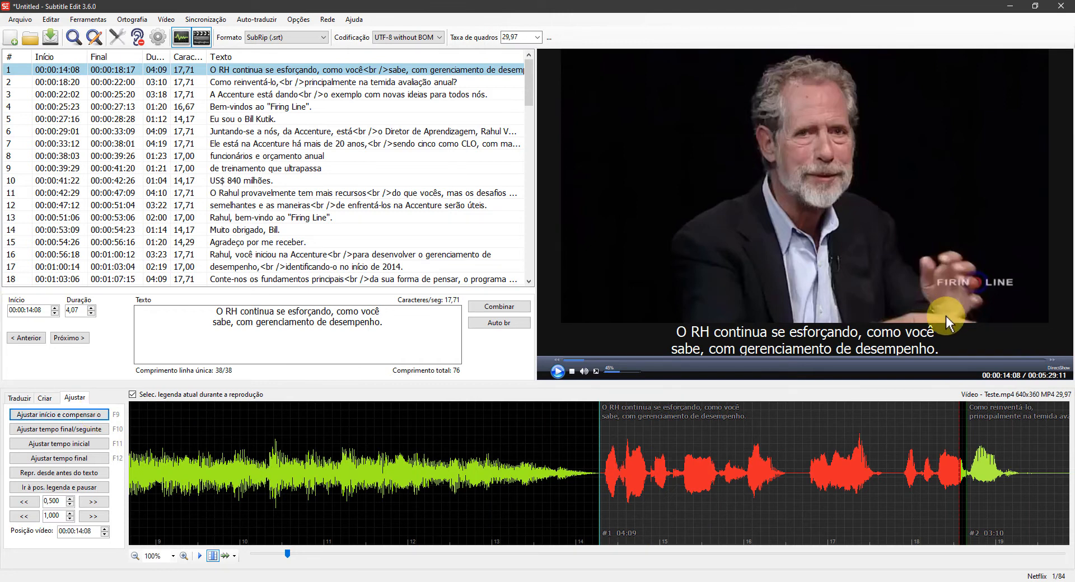
# Play through subtitle 1 and set the start of subtitle 2 to 00:00:19:25, offsetting the subtitles after it
pyautogui.click(777, 351)
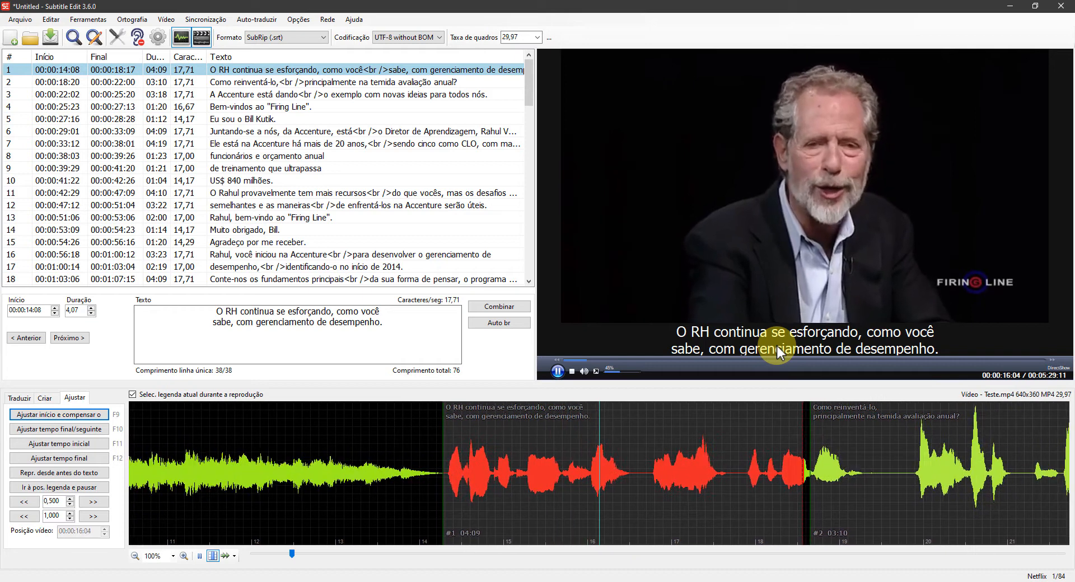
pyautogui.click(754, 272)
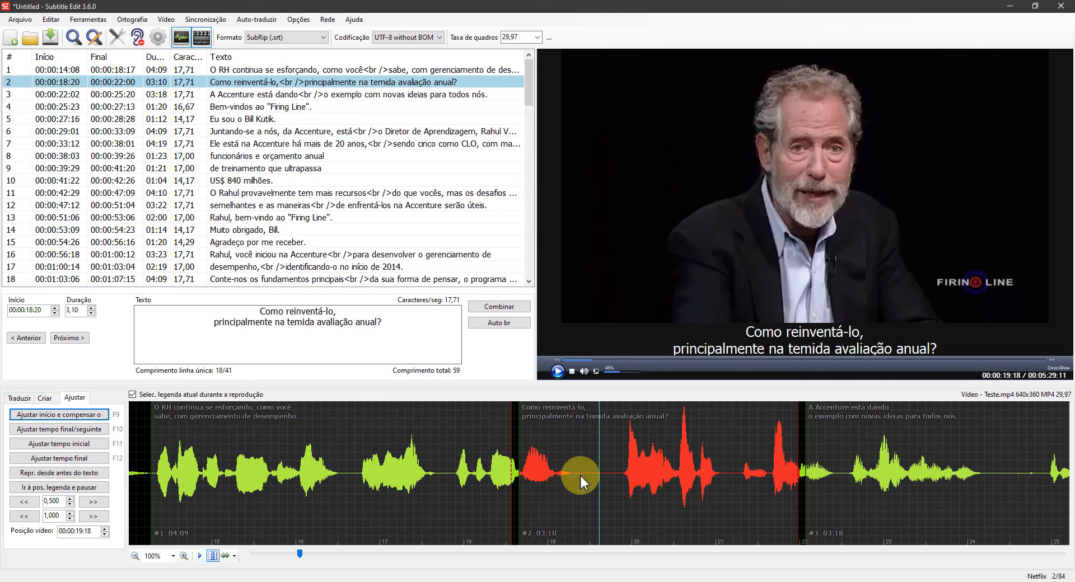
pyautogui.click(616, 461)
pyautogui.press('F9')
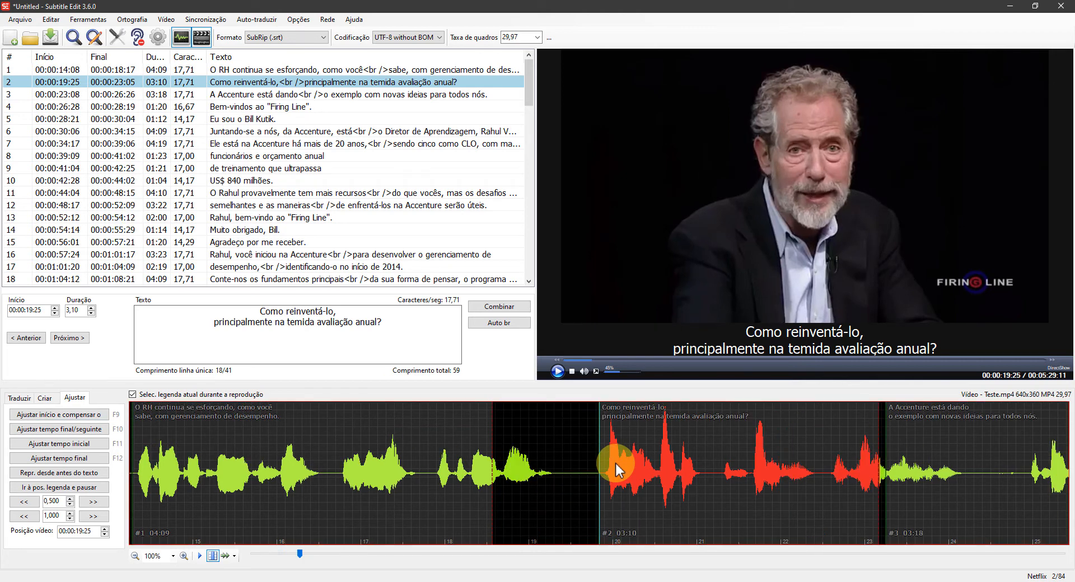
# Set the start of subtitle 3 to 00:00:24:27, offsetting the subtitles after it, and play it to check the timing
pyautogui.press('space')
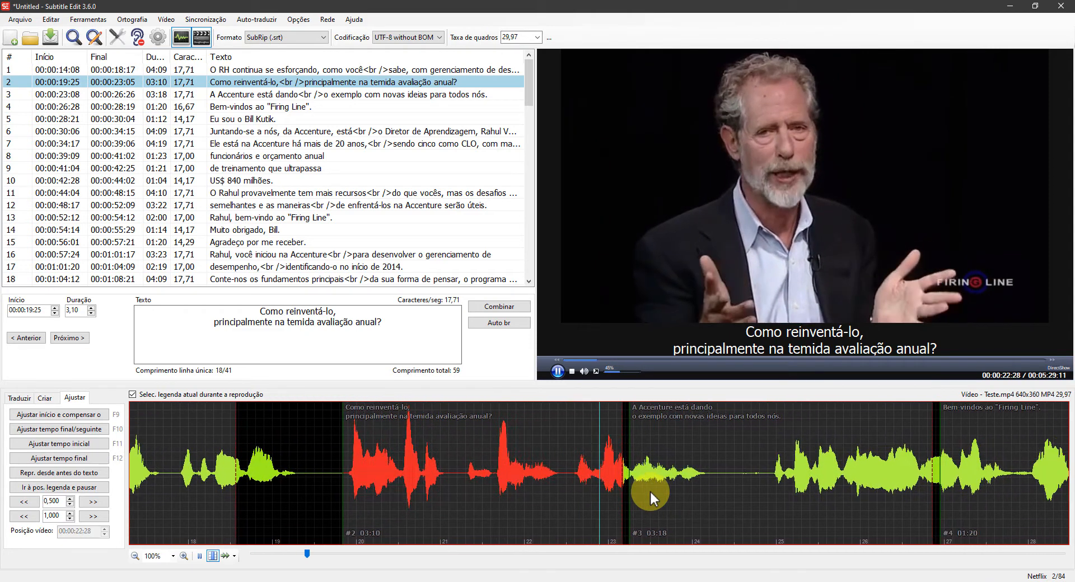
pyautogui.press('space')
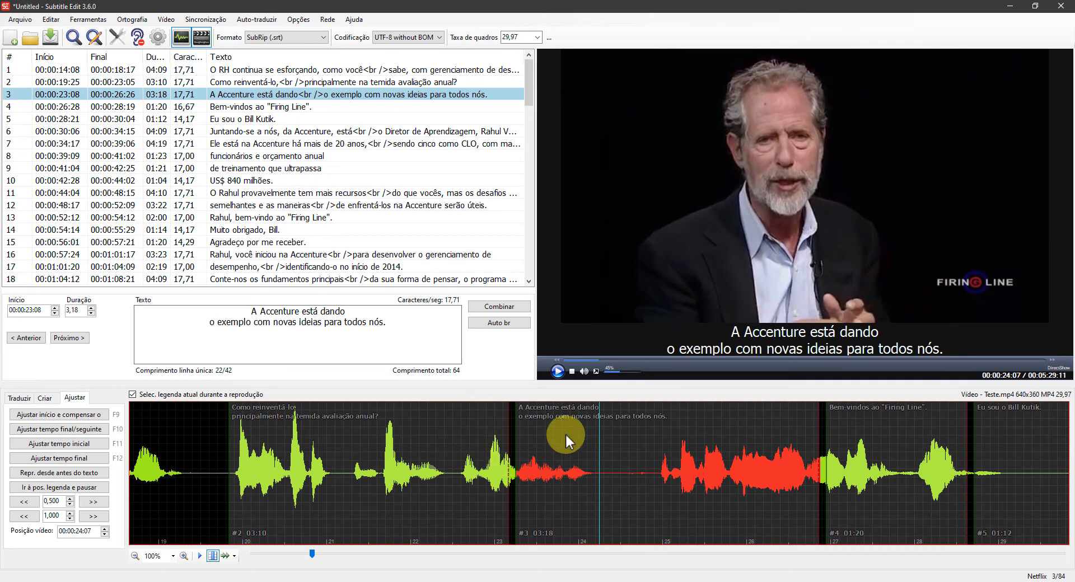
pyautogui.click(656, 446)
pyautogui.press('F9')
pyautogui.press('space')
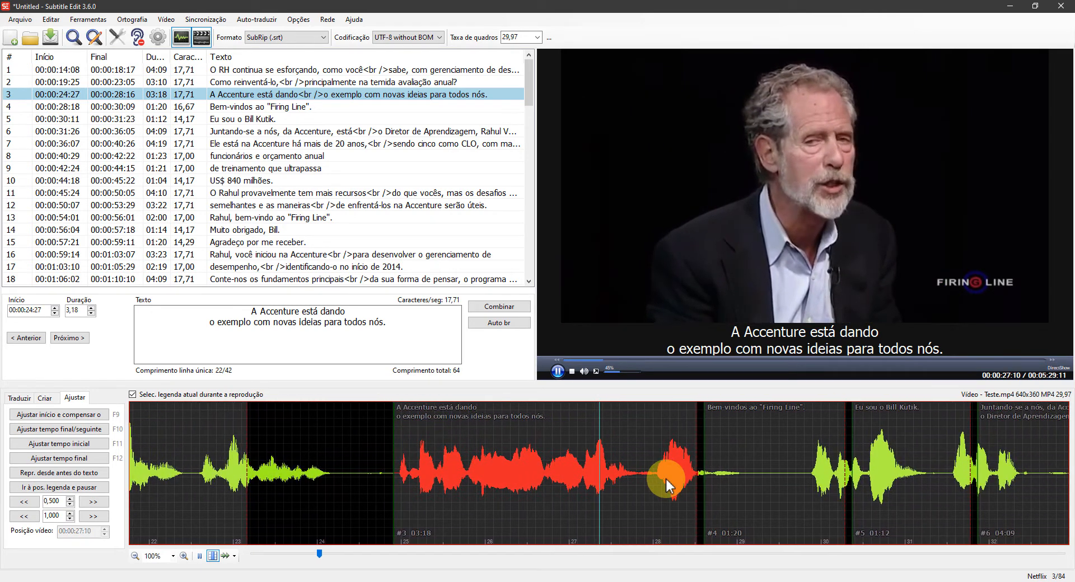
pyautogui.click(599, 466)
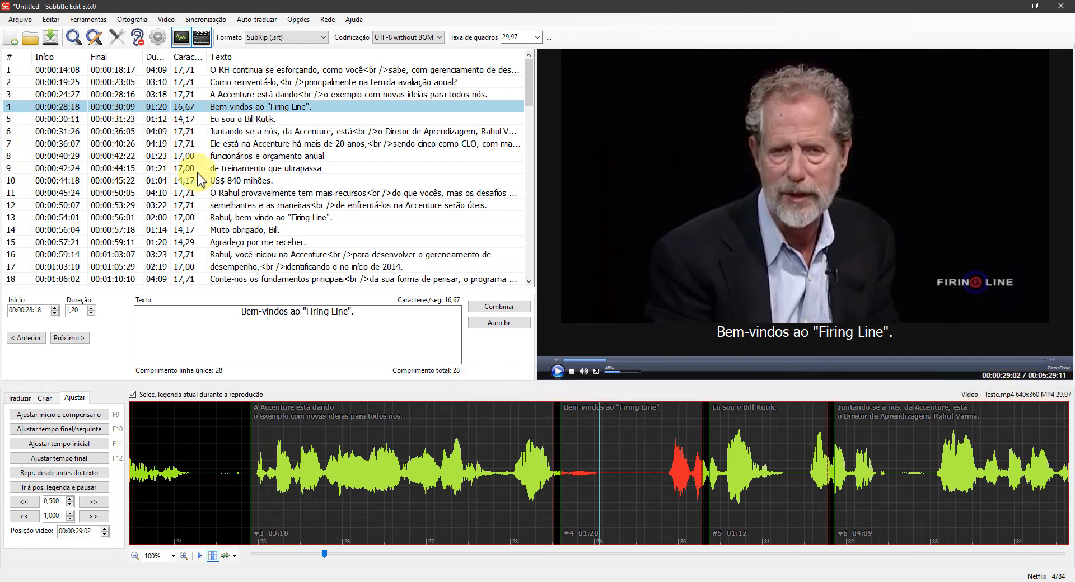
# Clear the time codes of subtitles 4 to 84 while keeping their text
pyautogui.click(288, 120)
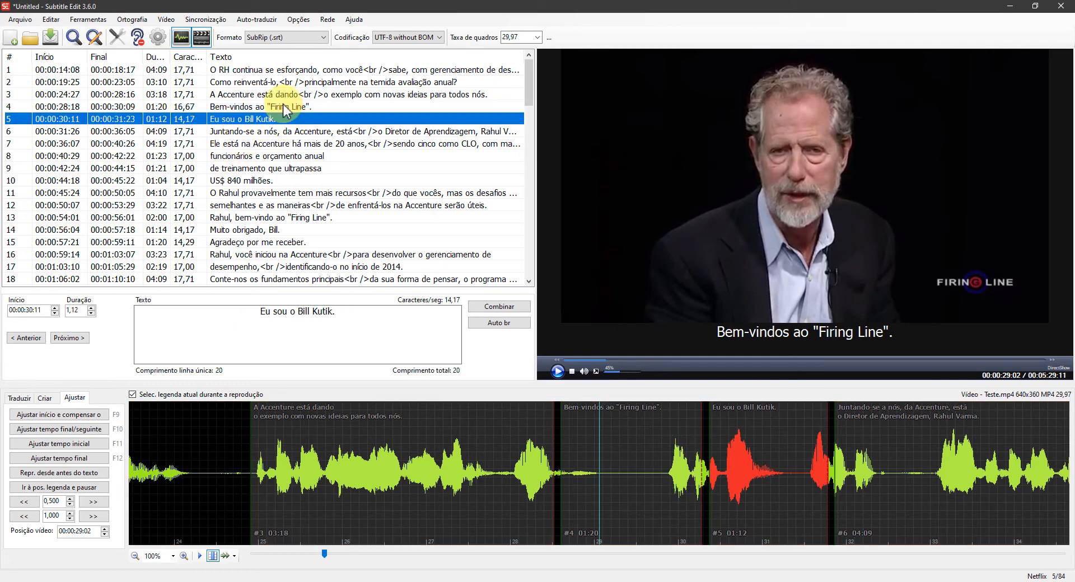
pyautogui.click(283, 107)
pyautogui.moveTo(528, 84); pyautogui.dragTo(482, 270)
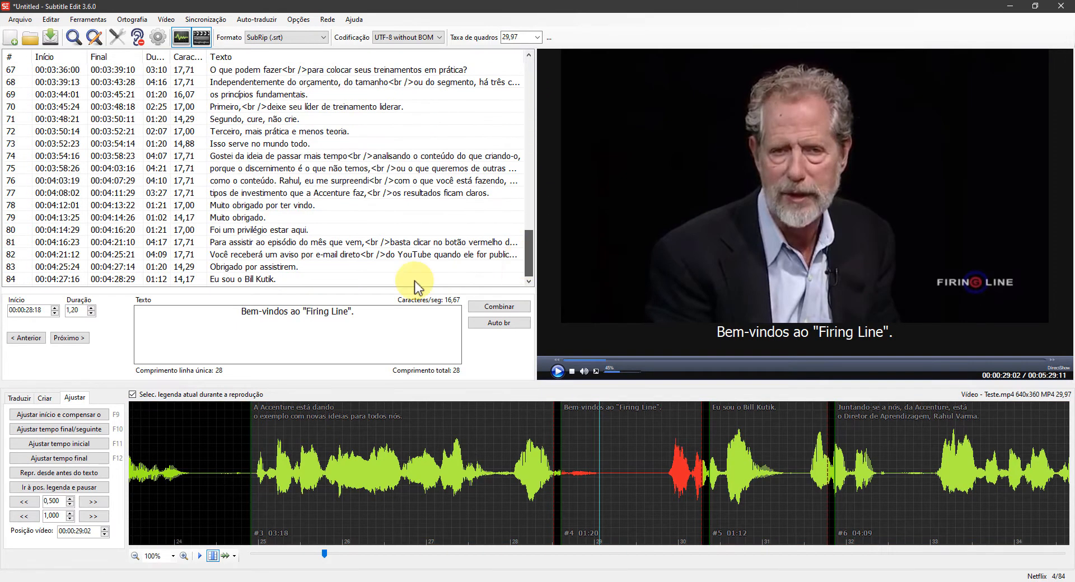
pyautogui.keyDown('shift'); pyautogui.click(300, 277); pyautogui.keyUp('shift')
pyautogui.hotkey('ctrl', 'Delete')
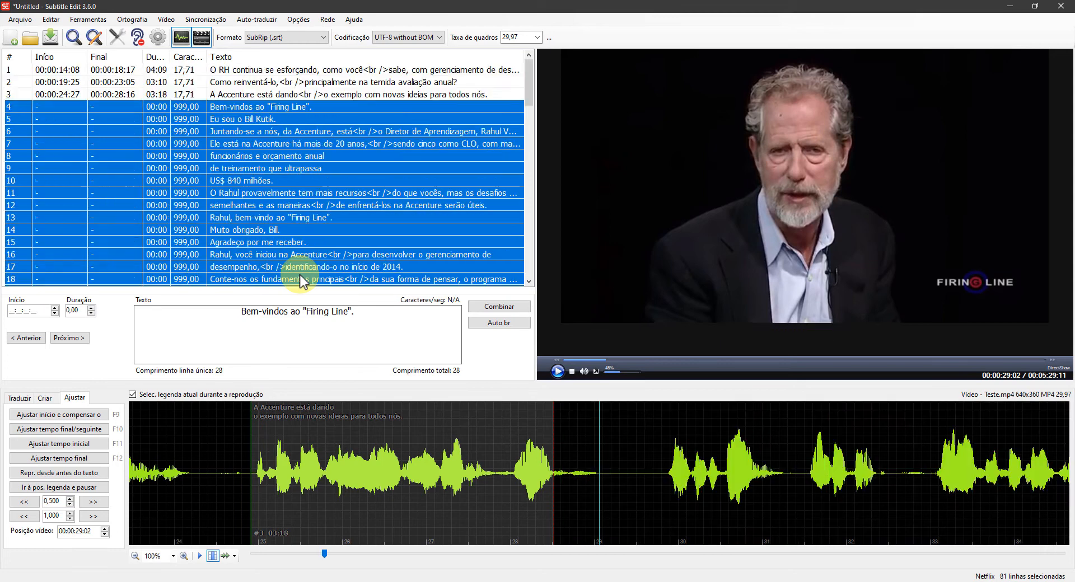
# Give the untimed subtitle 4 a start time of 00:00:29:25 in the waveform and play it
pyautogui.click(74, 106)
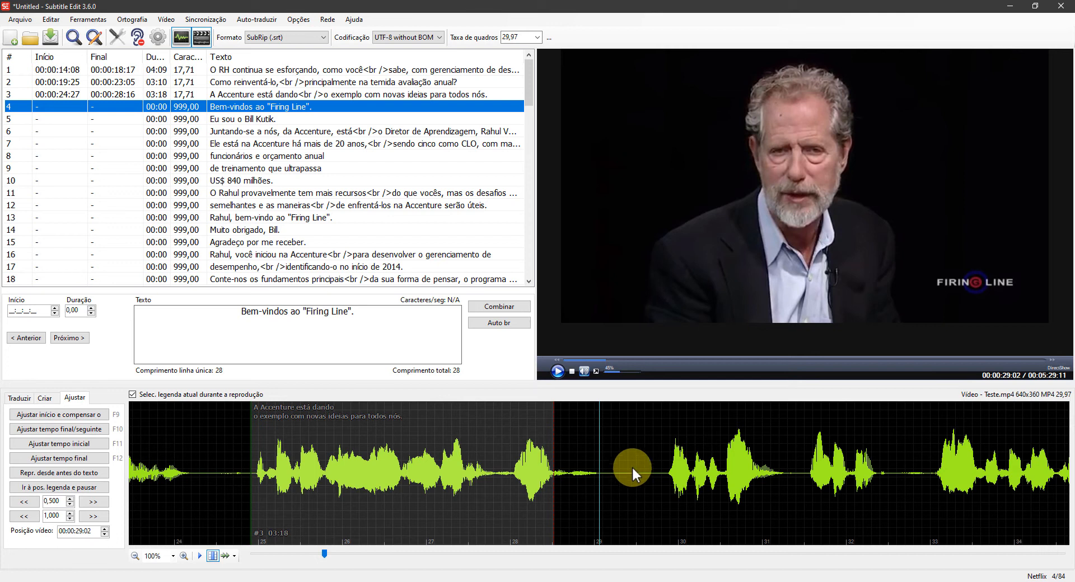
pyautogui.click(666, 482)
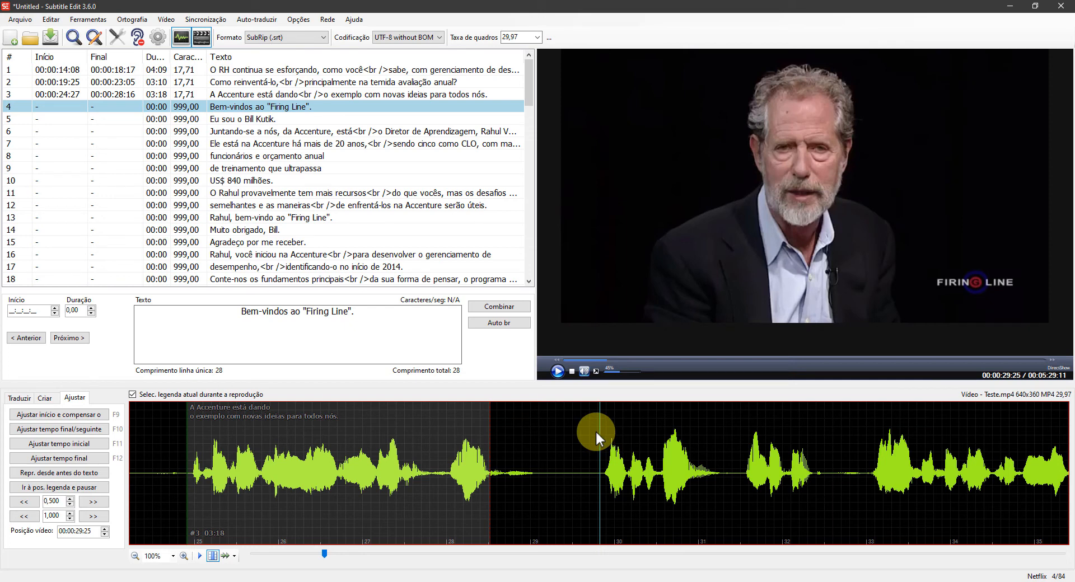
pyautogui.press('F9')
pyautogui.press('space')
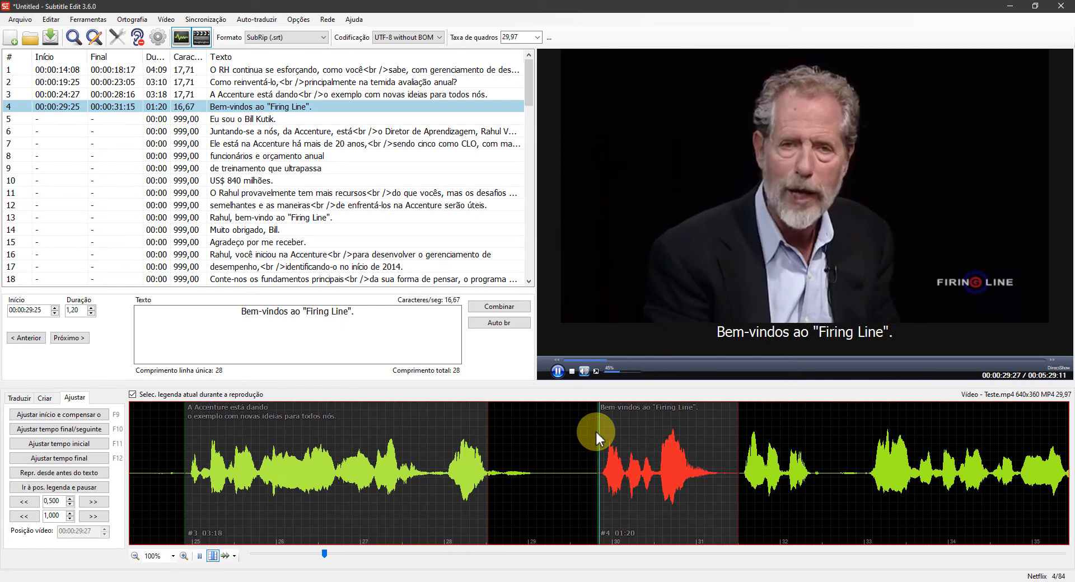
# End subtitle 4 at 00:00:31:10 and time subtitle 5 from 00:00:31:17 to 00:00:32:14 while playing the video
pyautogui.press('space')
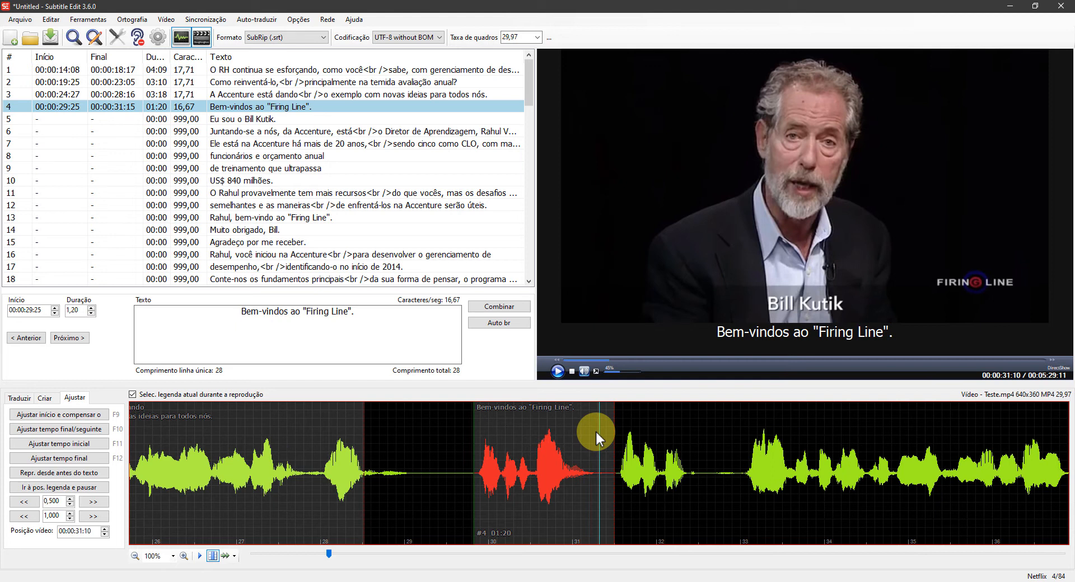
pyautogui.press('F10')
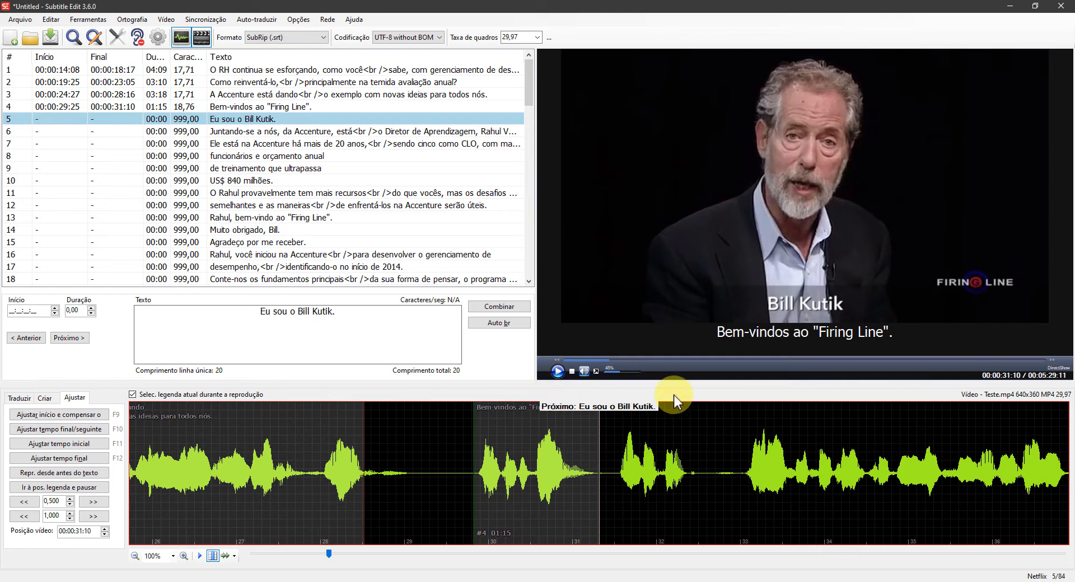
pyautogui.press('space')
pyautogui.press('space')
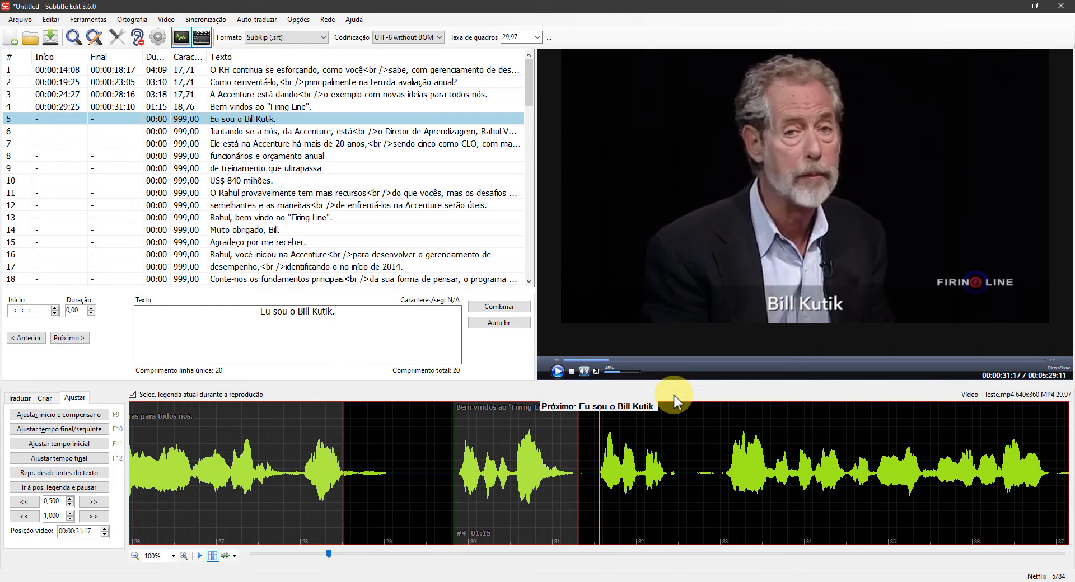
pyautogui.press('F11')
pyautogui.press('space')
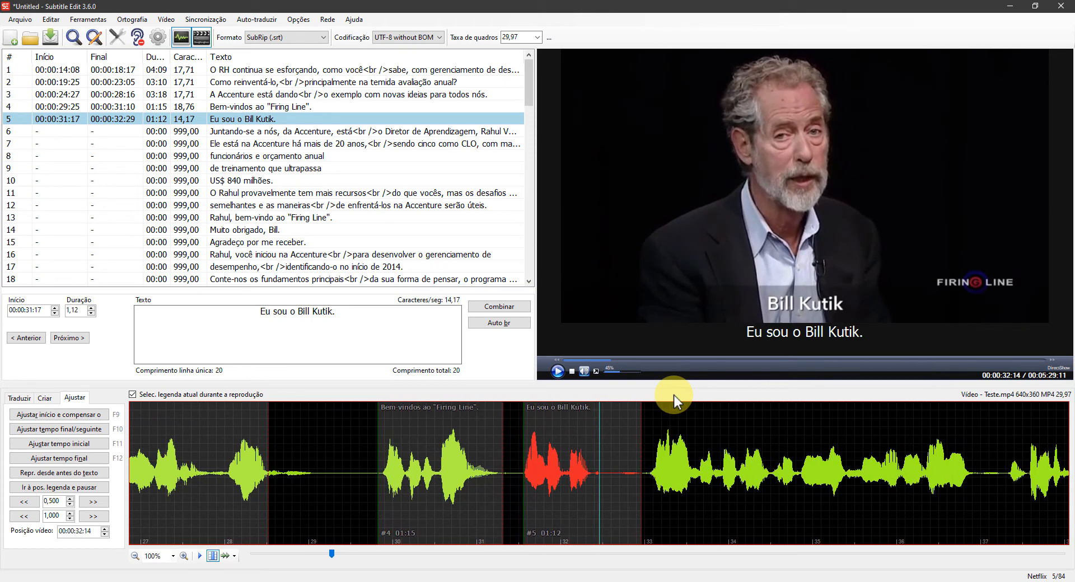
pyautogui.press('F10')
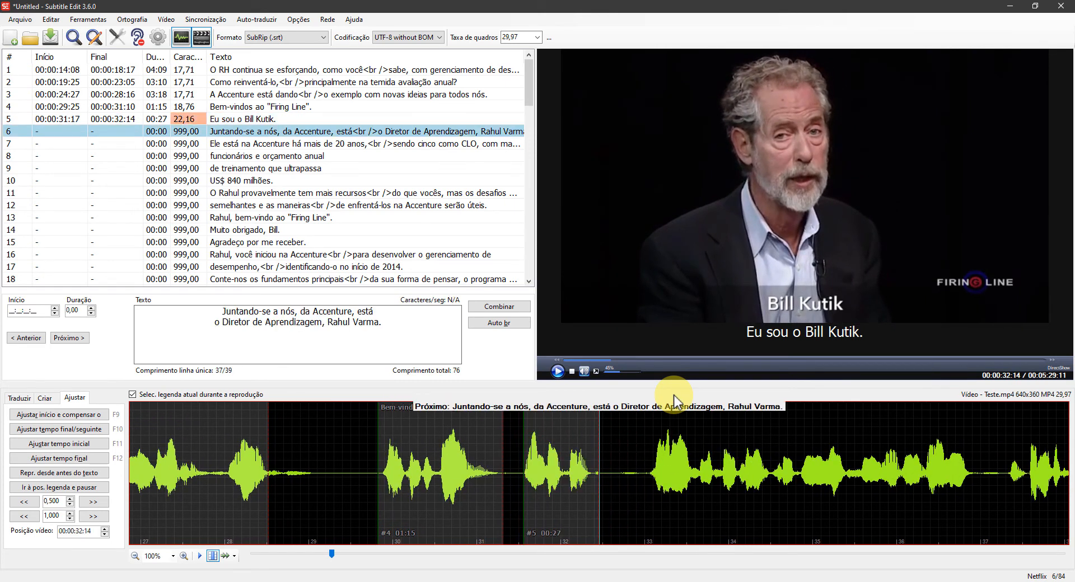
# Time subtitle 6 from 00:00:33:01 to 00:00:37:01 while playing the video
pyautogui.press('space')
pyautogui.press('F11')
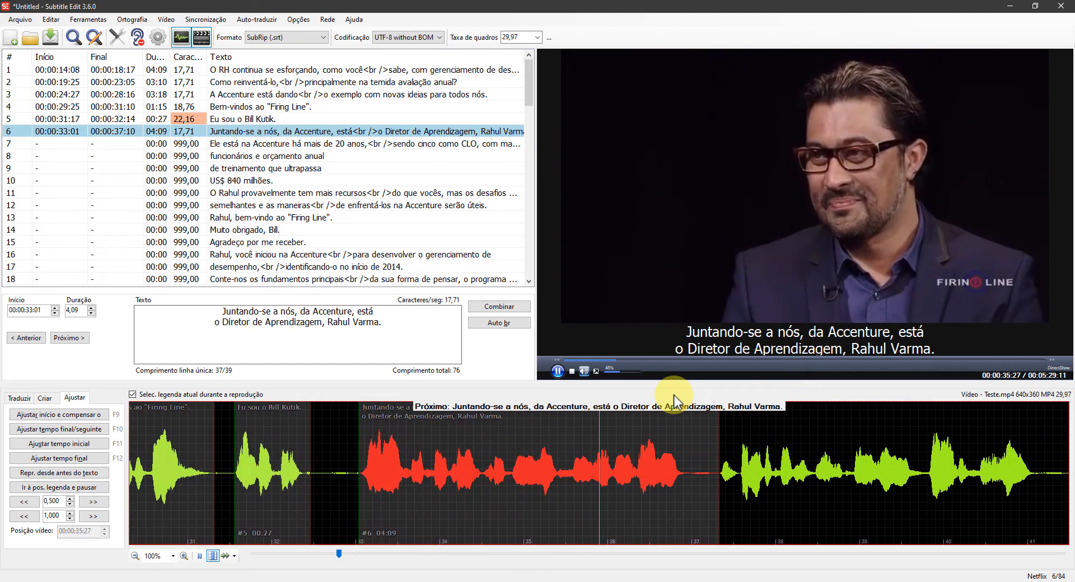
pyautogui.press('F10')
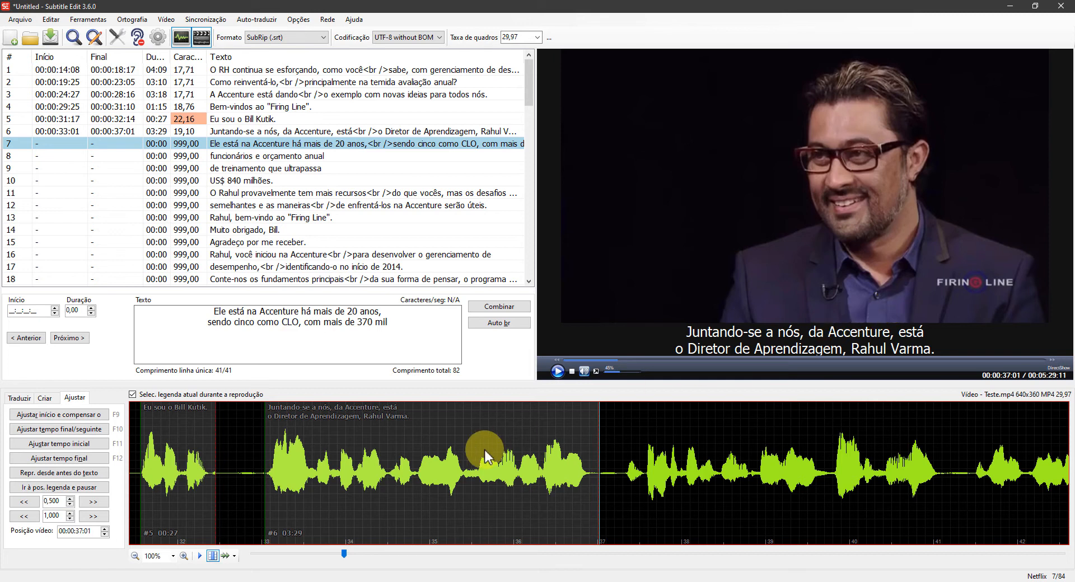
# Import the plain text script Roteiro 2.txt as new subtitles, splitting it at blank lines and generating time codes
pyautogui.click(396, 341)
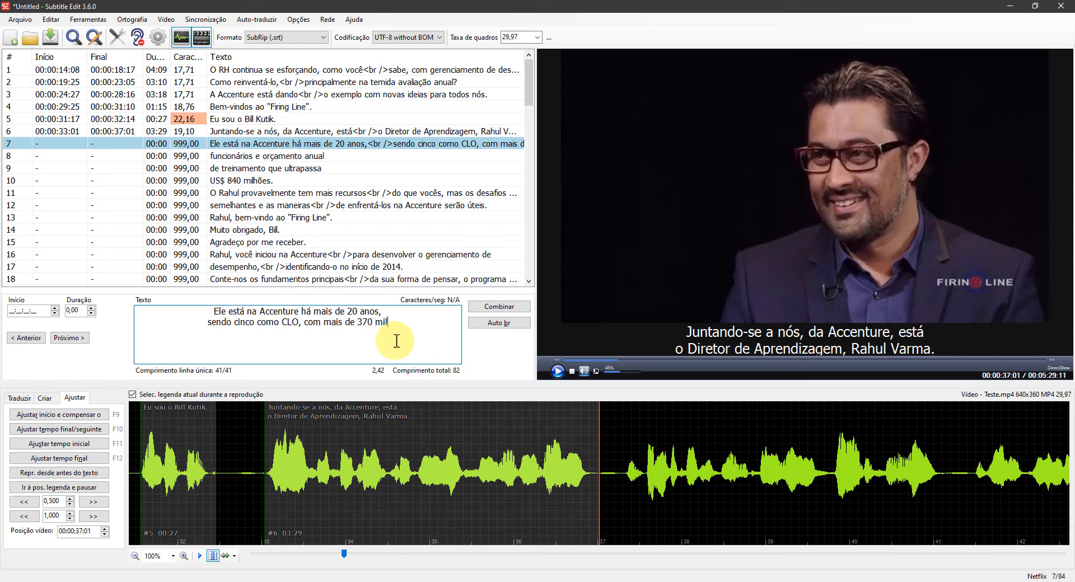
pyautogui.hotkey('ctrl', 'a')
pyautogui.press('Delete')
pyautogui.click(20, 20)
pyautogui.click(263, 226)
pyautogui.moveTo(330, 580)
pyautogui.click(440, 537)
pyautogui.hotkey('ctrl', 'a')
pyautogui.click(1010, 10)
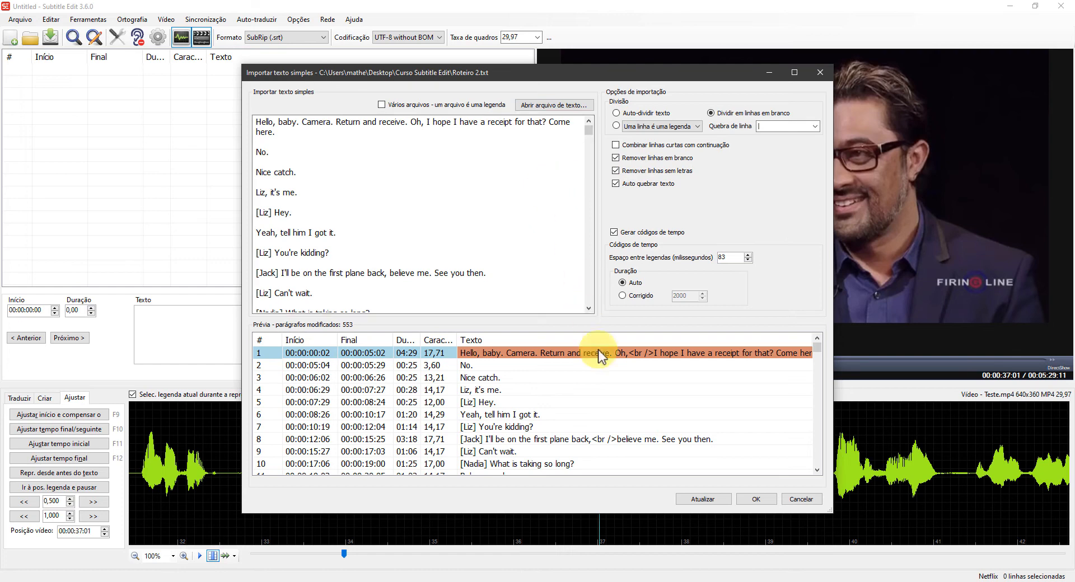
pyautogui.click(753, 493)
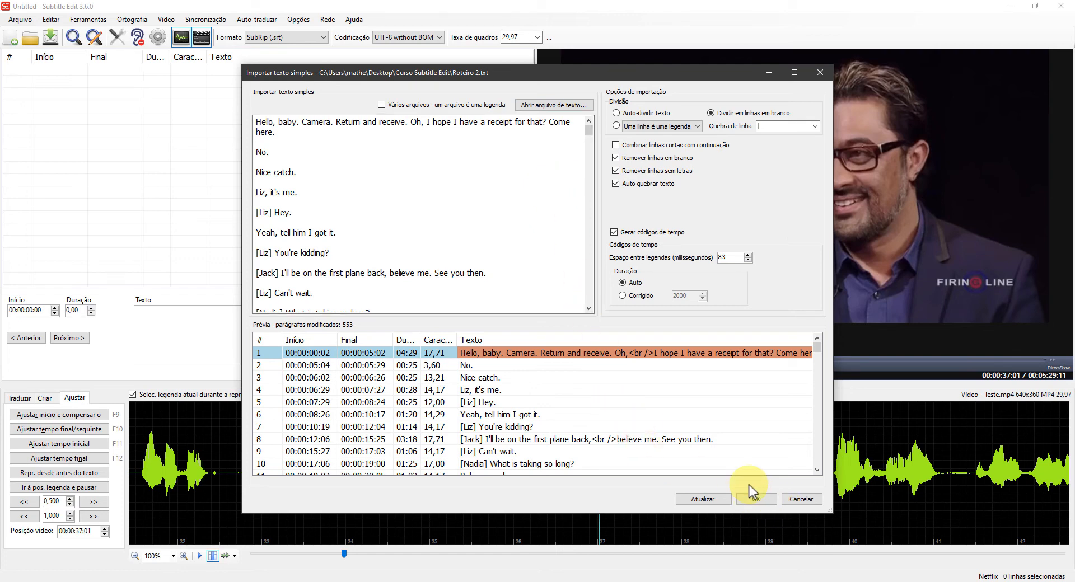
pyautogui.click(757, 500)
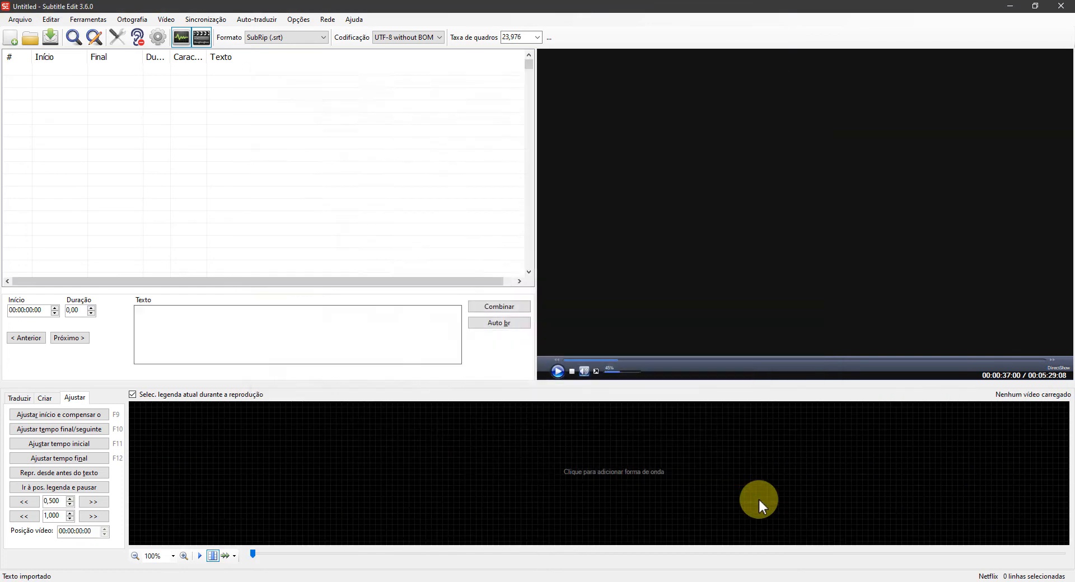
# Load the video Vídeo - Teste with its waveform and select subtitle 1
pyautogui.click(583, 470)
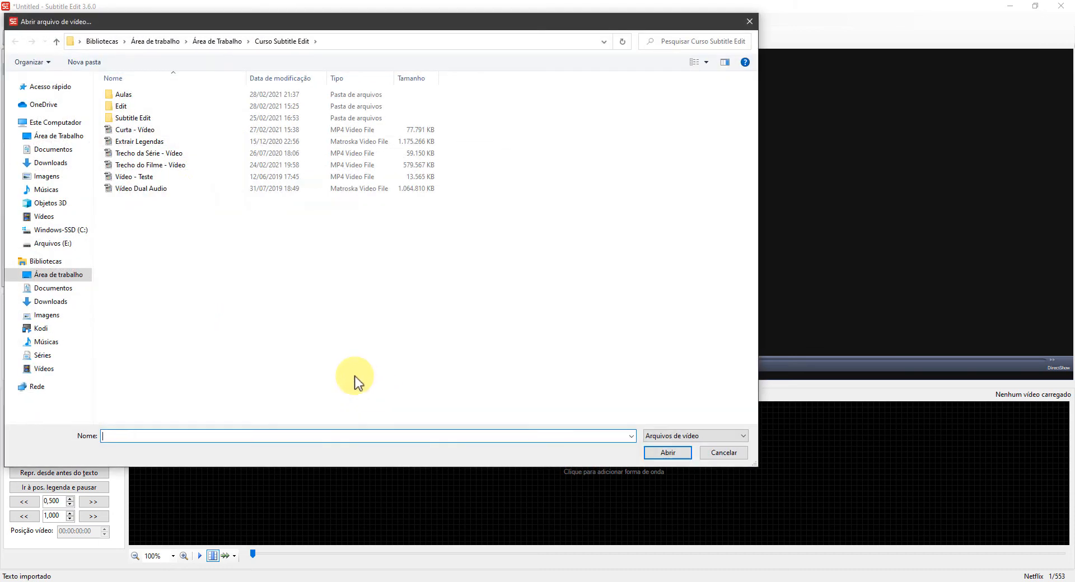
pyautogui.doubleClick(140, 176)
pyautogui.click(287, 68)
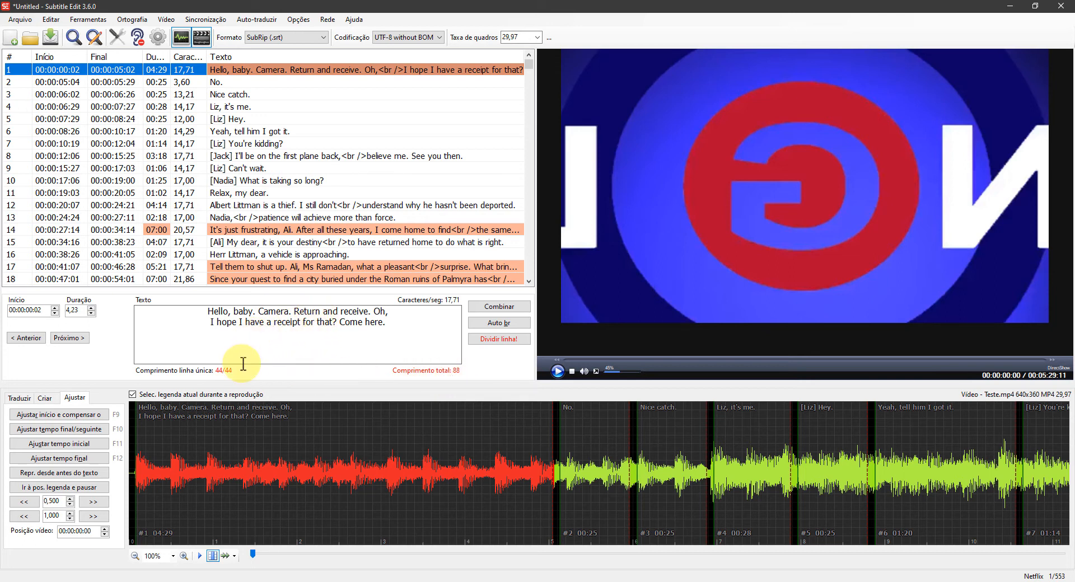
# Examine the highlighted overlong subtitles 17, 18 and 22 and their line lengths
pyautogui.scroll(-2, 374, 141)
pyautogui.click(353, 193)
pyautogui.click(353, 205)
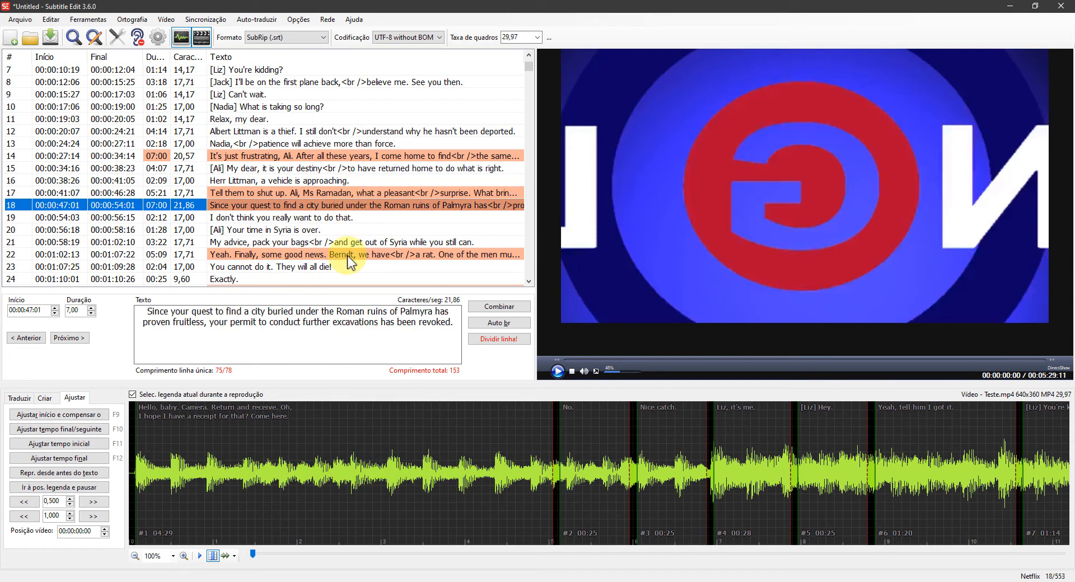
pyautogui.click(347, 256)
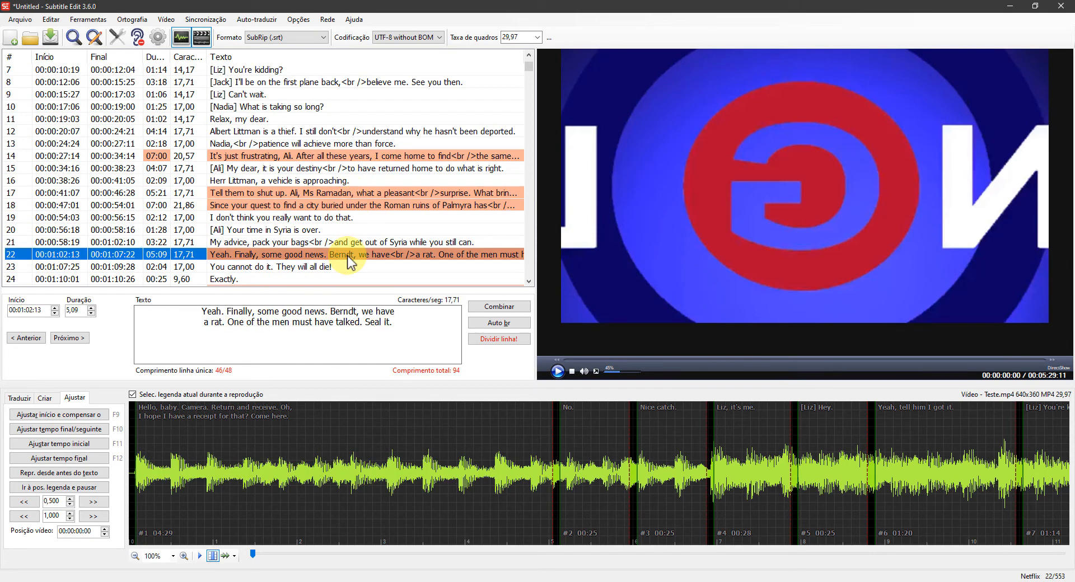
pyautogui.click(354, 205)
pyautogui.click(354, 194)
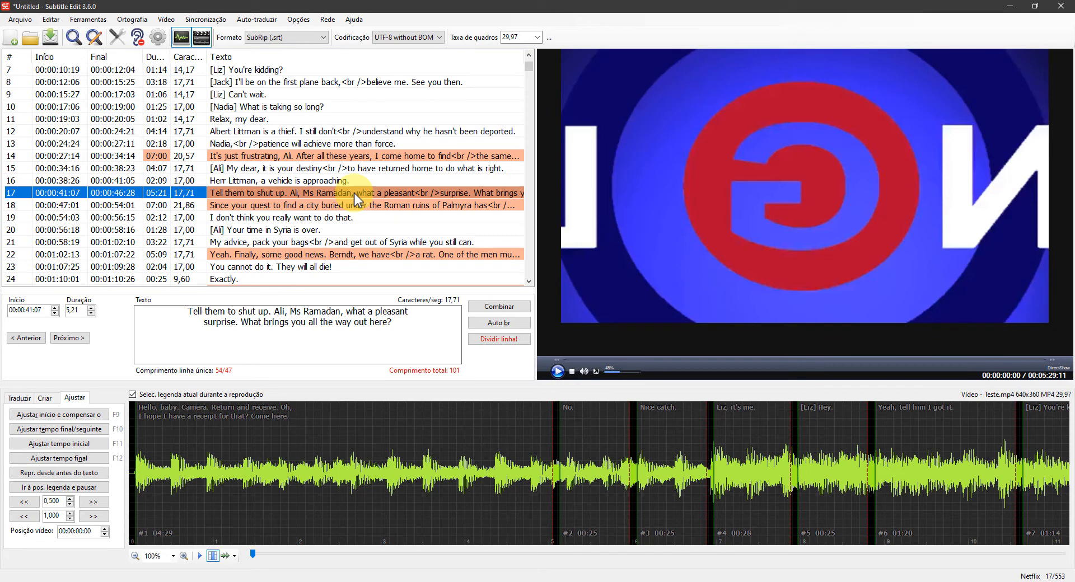
pyautogui.scroll(2, 354, 193)
# Break and split all long lines with a maximum of 42 characters per single line and 84 per subtitle
pyautogui.click(89, 20)
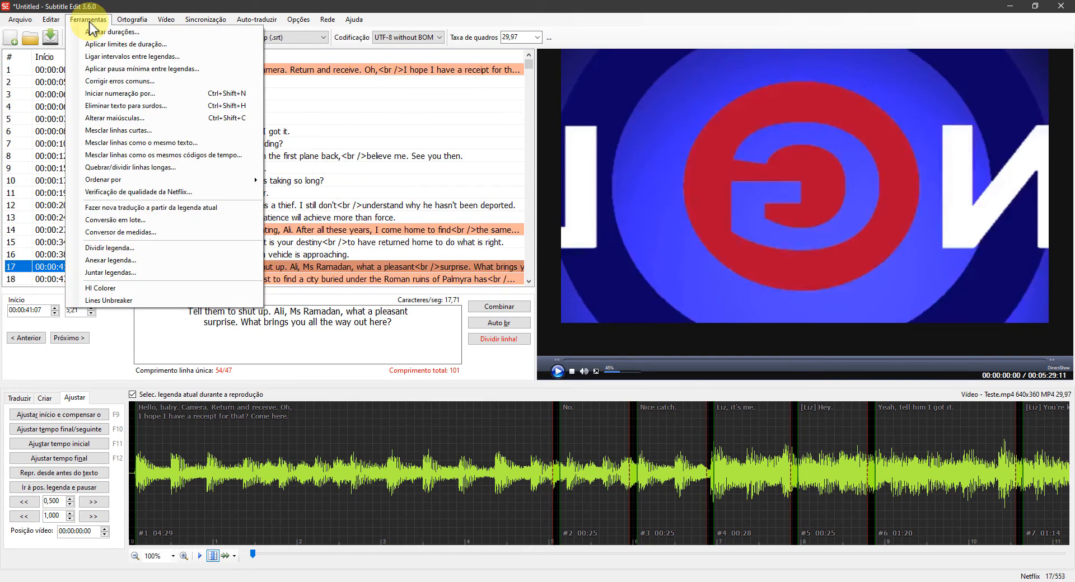
pyautogui.click(193, 169)
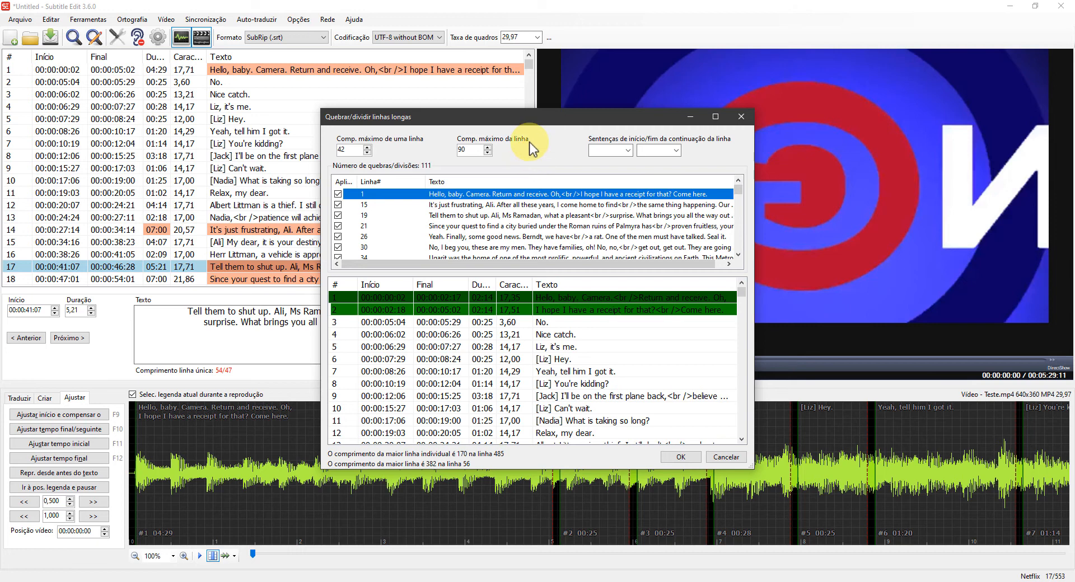
pyautogui.doubleClick(476, 149)
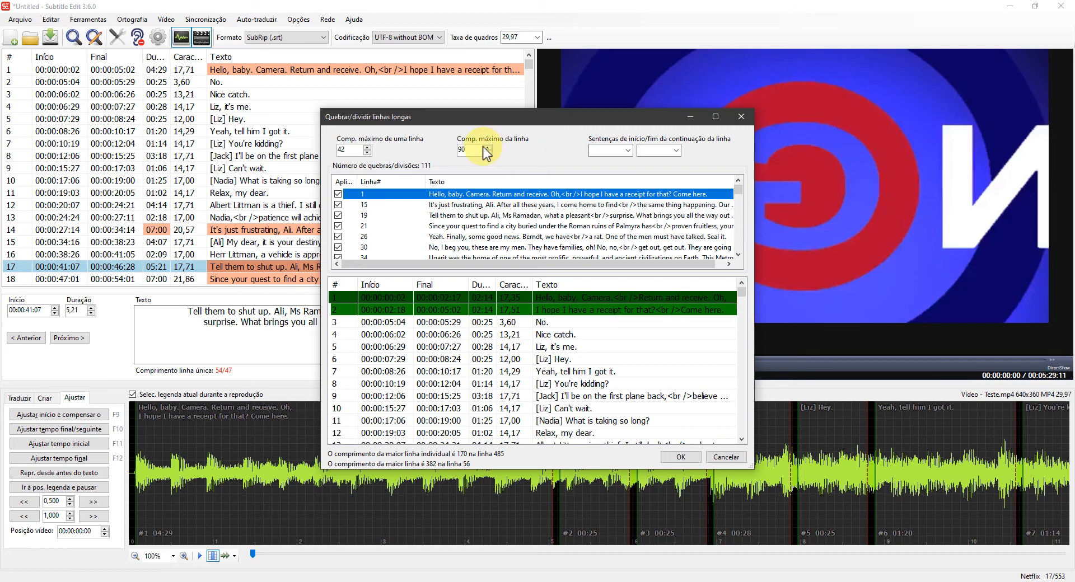
pyautogui.write('84')
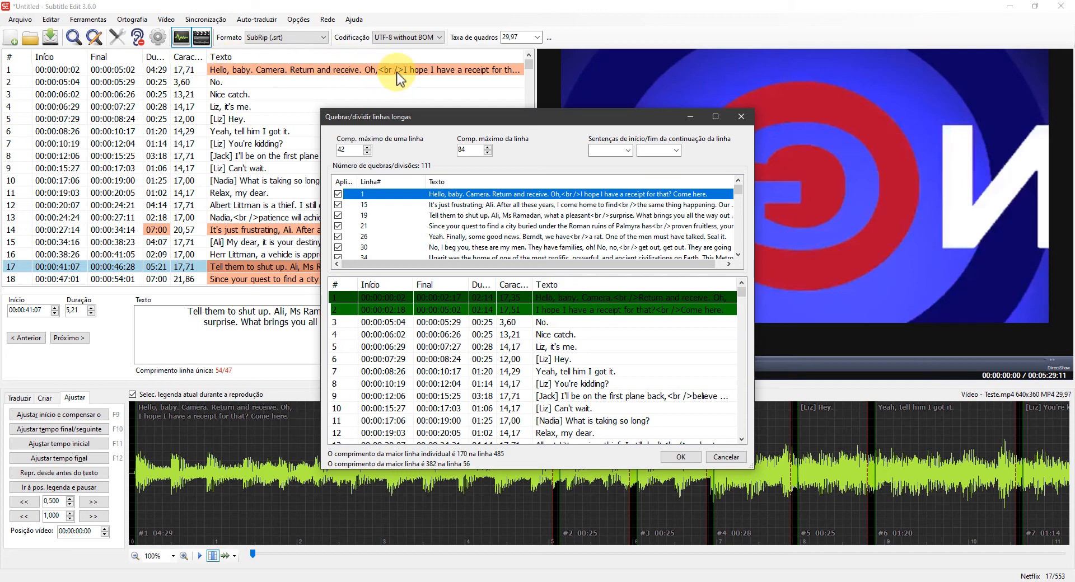
pyautogui.click(552, 310)
pyautogui.click(460, 205)
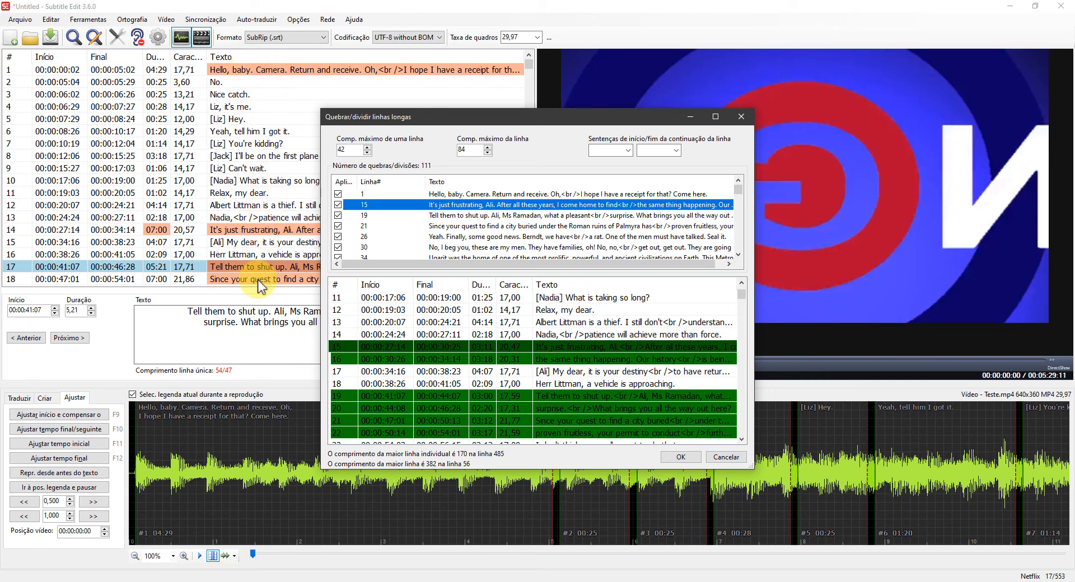
pyautogui.click(680, 457)
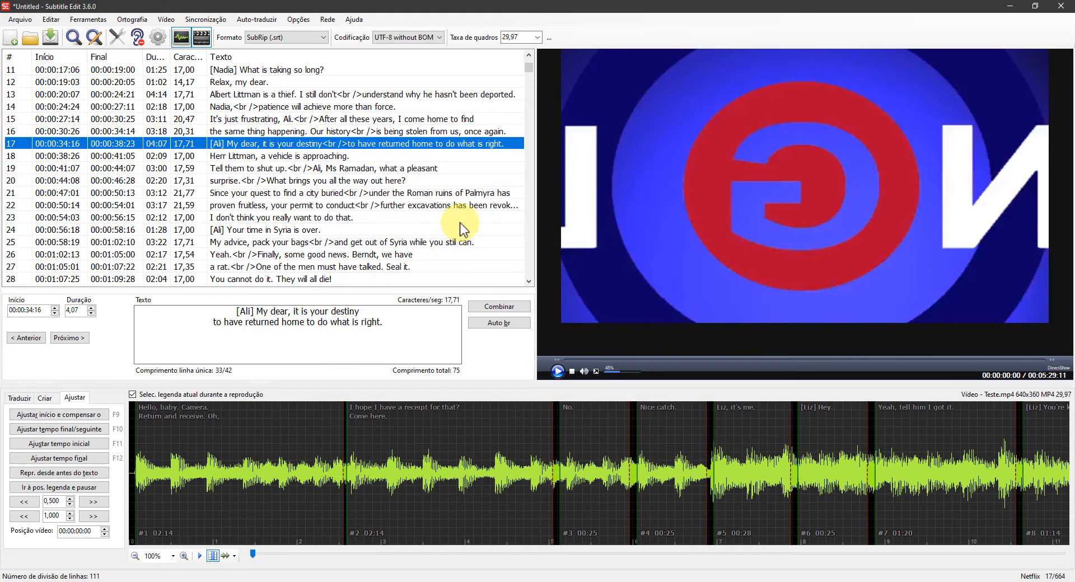
# Review the split subtitles in the list, checking lines 1, 12 and 8
pyautogui.click(302, 70)
pyautogui.click(303, 72)
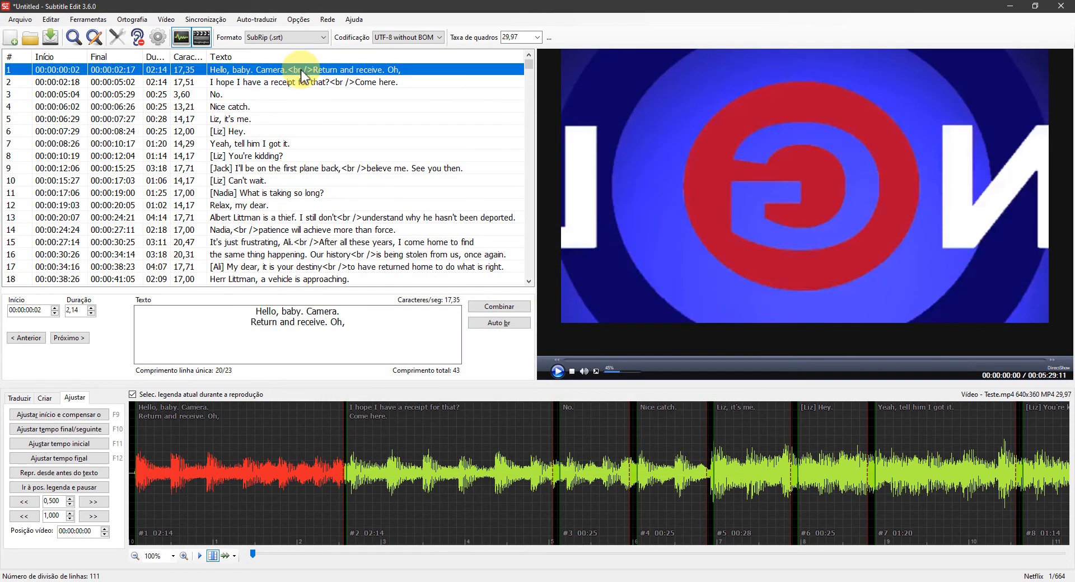
pyautogui.click(311, 206)
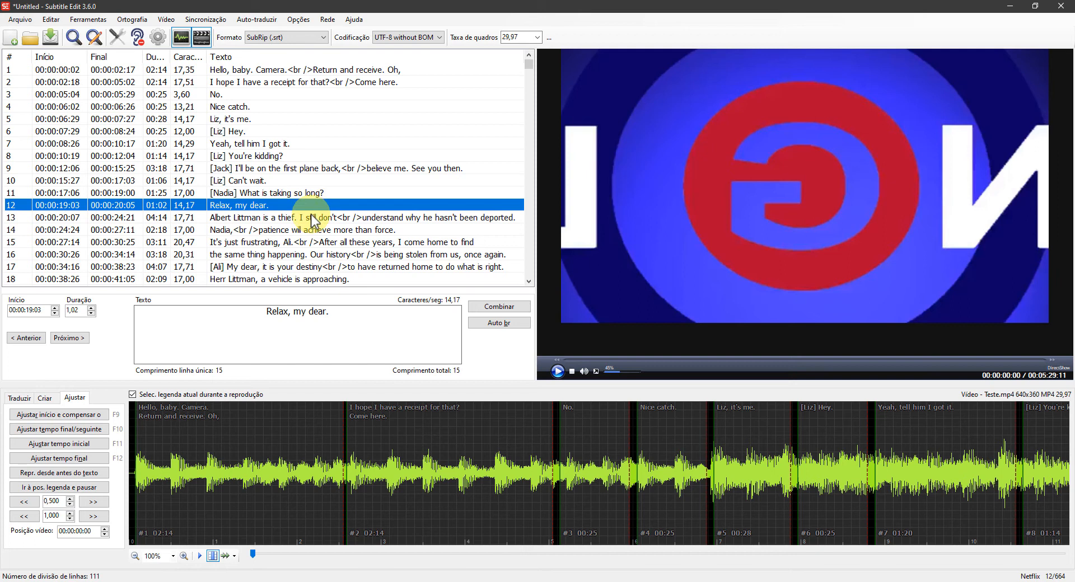
pyautogui.click(314, 161)
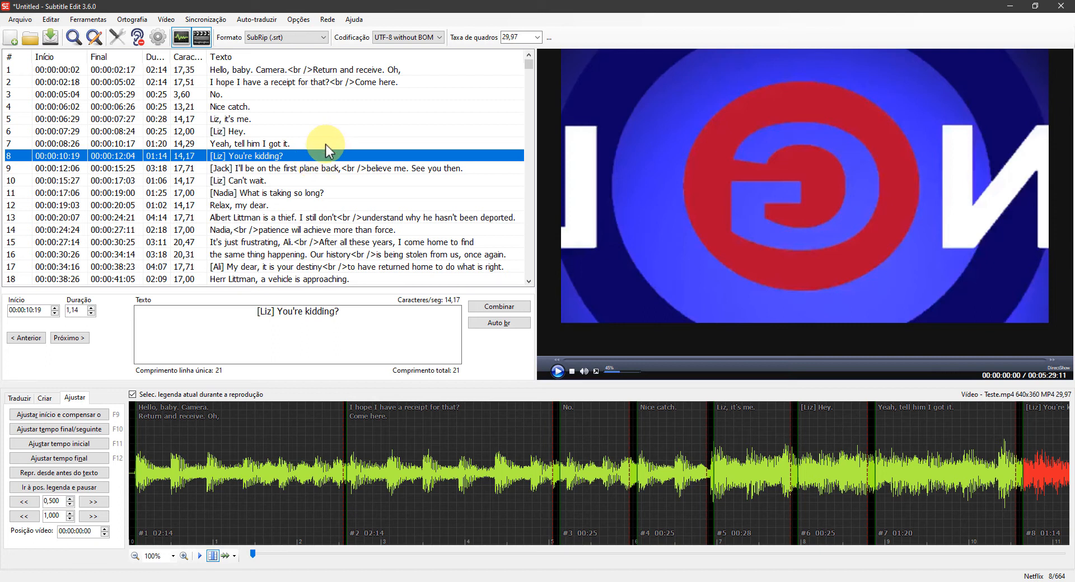
pyautogui.click(325, 143)
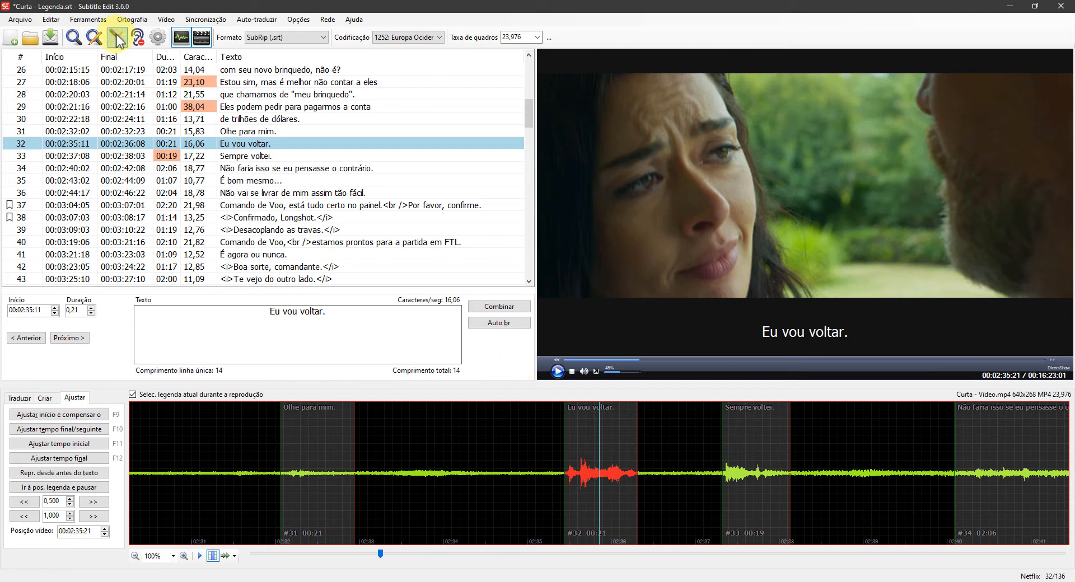
# Try extending the durations of all subtitles in Curta - Legenda.srt by 0,200 seconds, and undo the adjustment
pyautogui.click(87, 19)
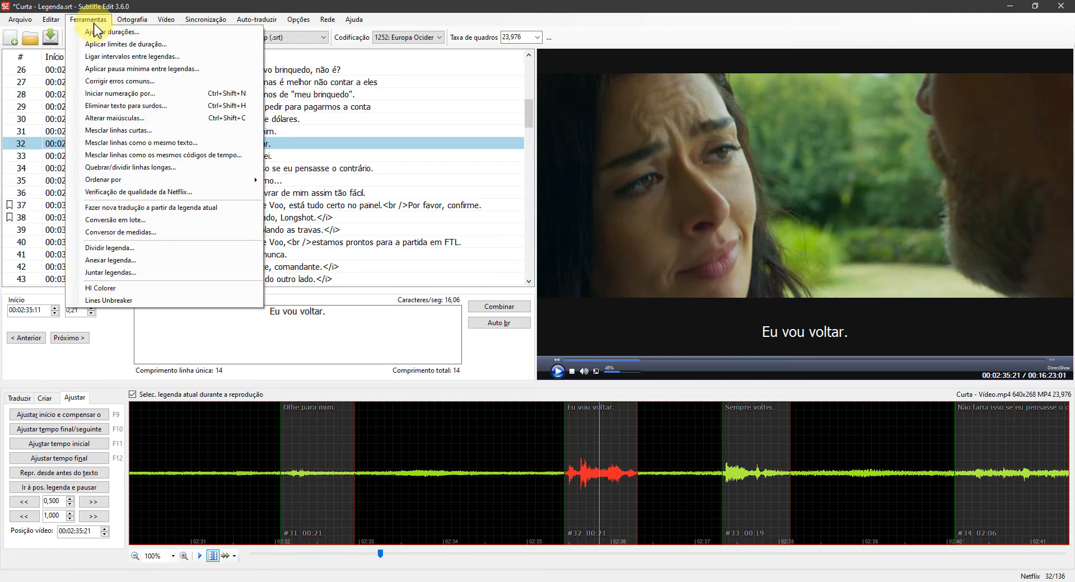
pyautogui.click(134, 34)
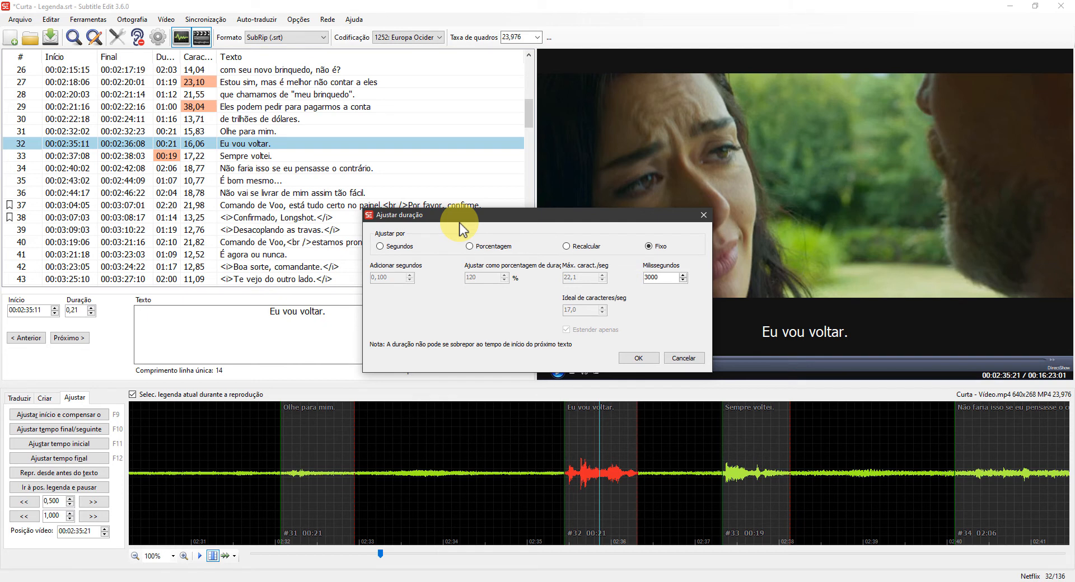
pyautogui.click(412, 247)
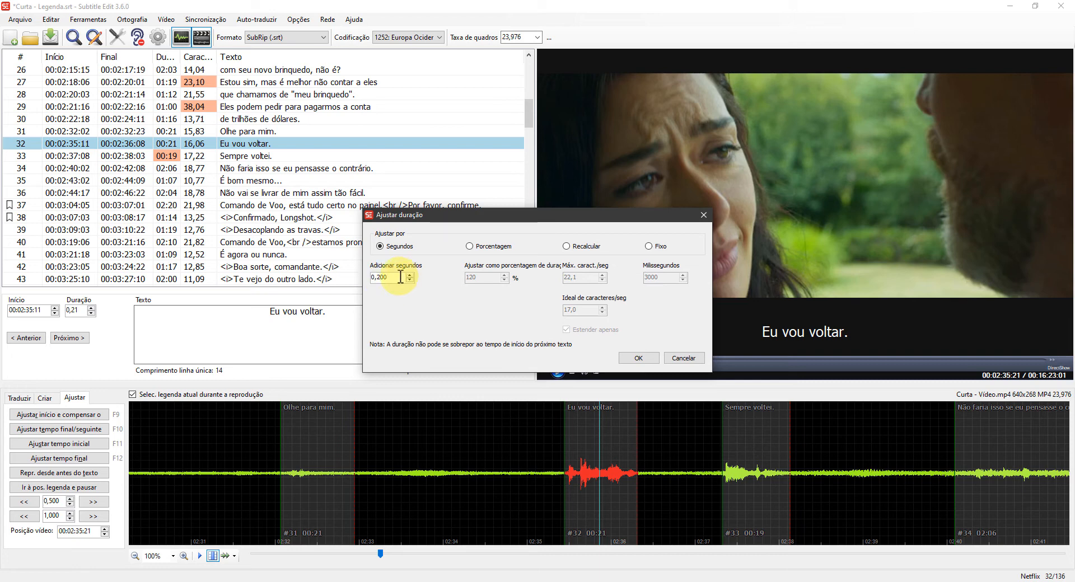
pyautogui.click(628, 358)
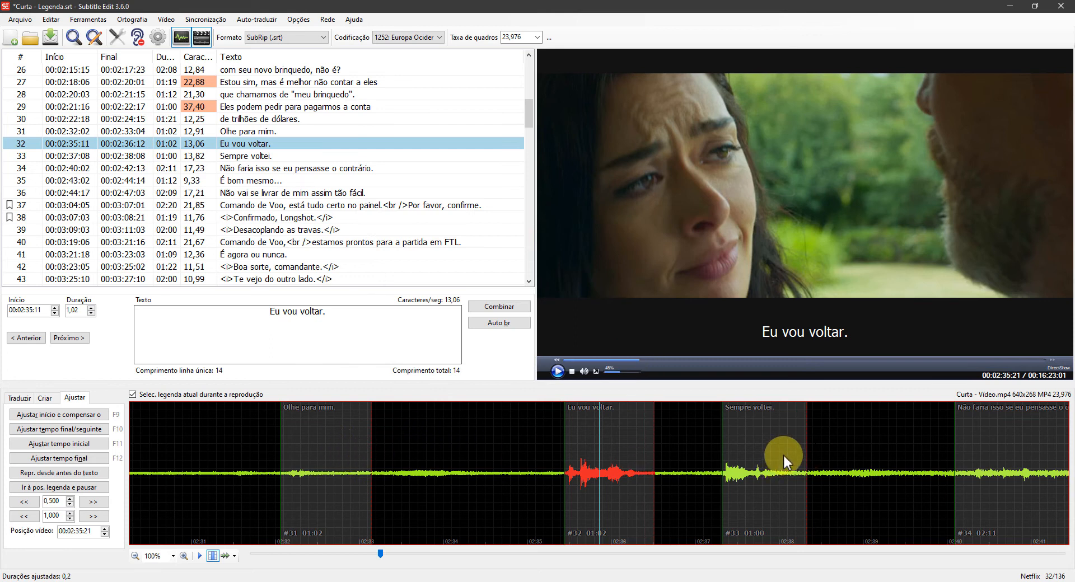
pyautogui.hotkey('ctrl', 'z')
# Try shortening all subtitle durations with an adjustment of -0,200 seconds, and undo it
pyautogui.click(88, 21)
pyautogui.click(96, 32)
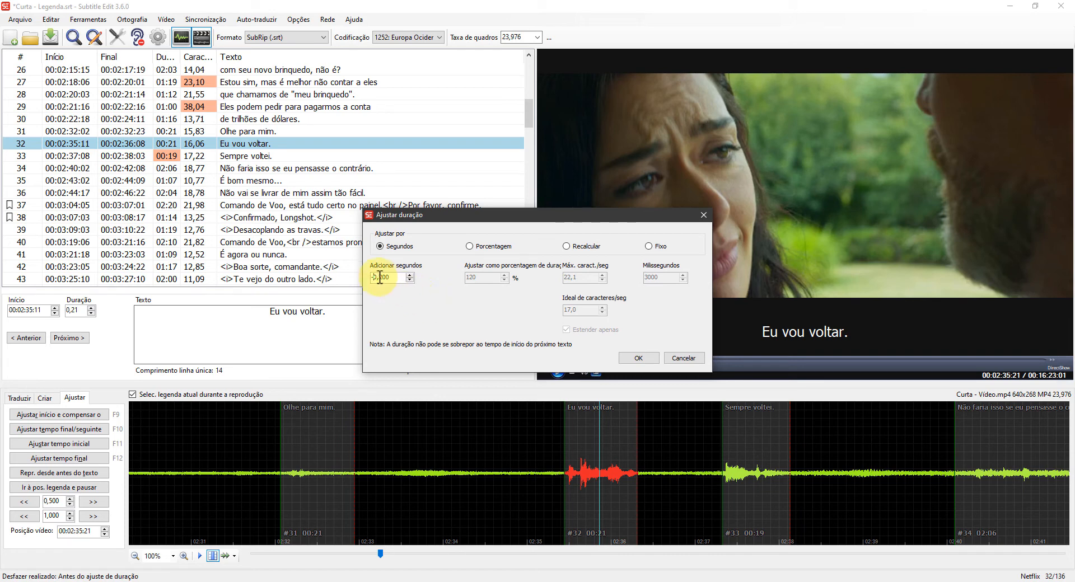
pyautogui.click(643, 360)
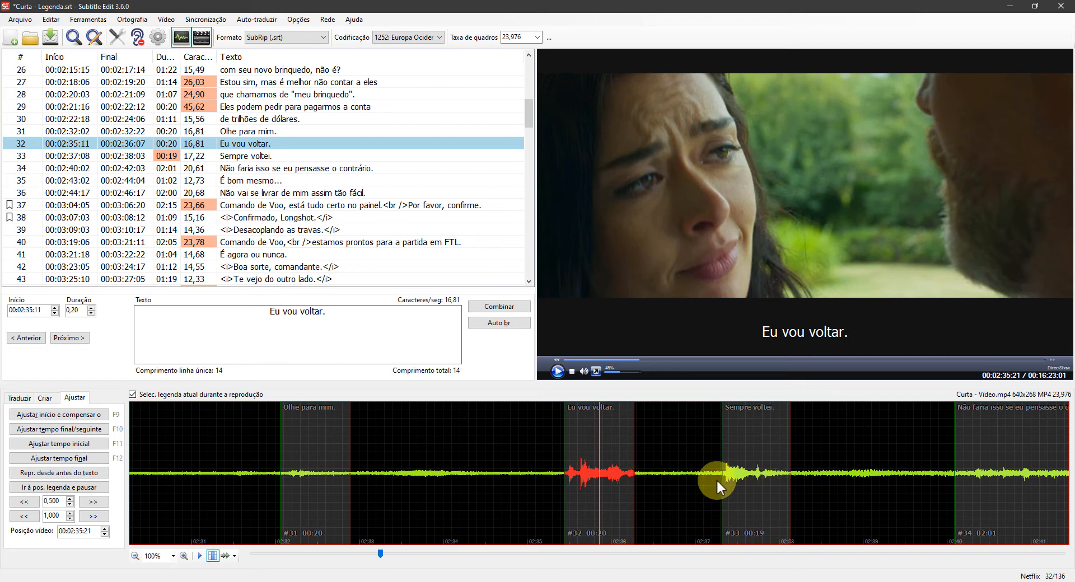
pyautogui.hotkey('ctrl', 'z')
# Examine the percentage mode at 120% and the recalculation mode among the duration adjustment options
pyautogui.click(88, 19)
pyautogui.click(112, 32)
pyautogui.click(490, 248)
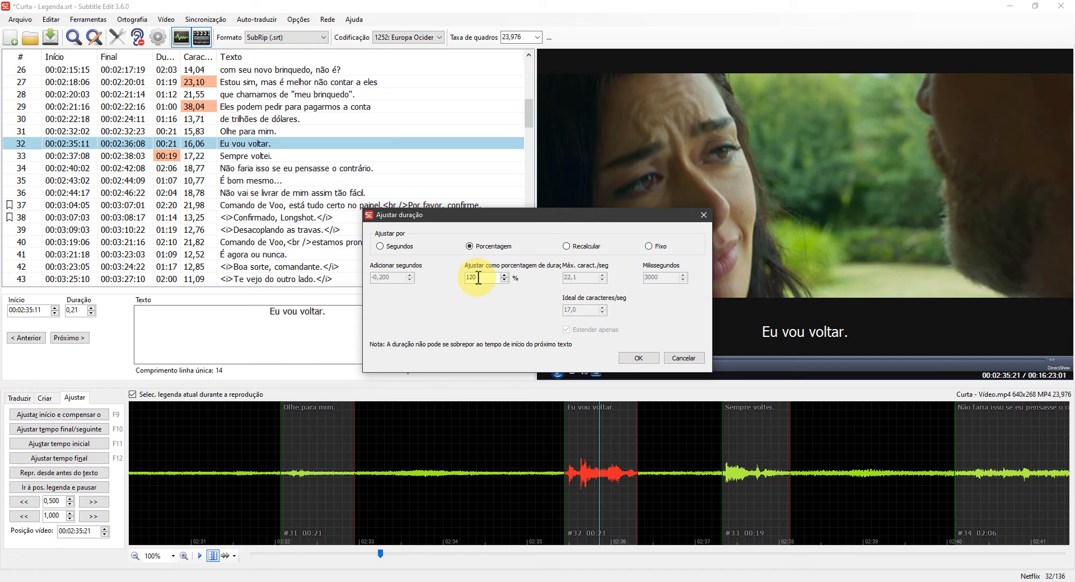
pyautogui.click(582, 248)
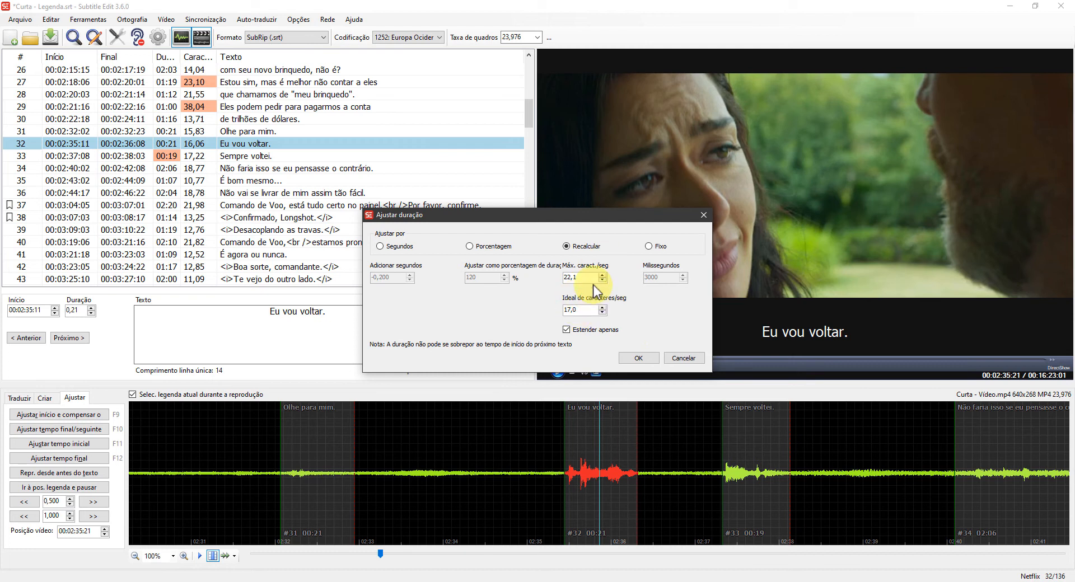
# Try giving all subtitles a fixed duration of 2000 milliseconds, and undo the adjustment
pyautogui.click(659, 248)
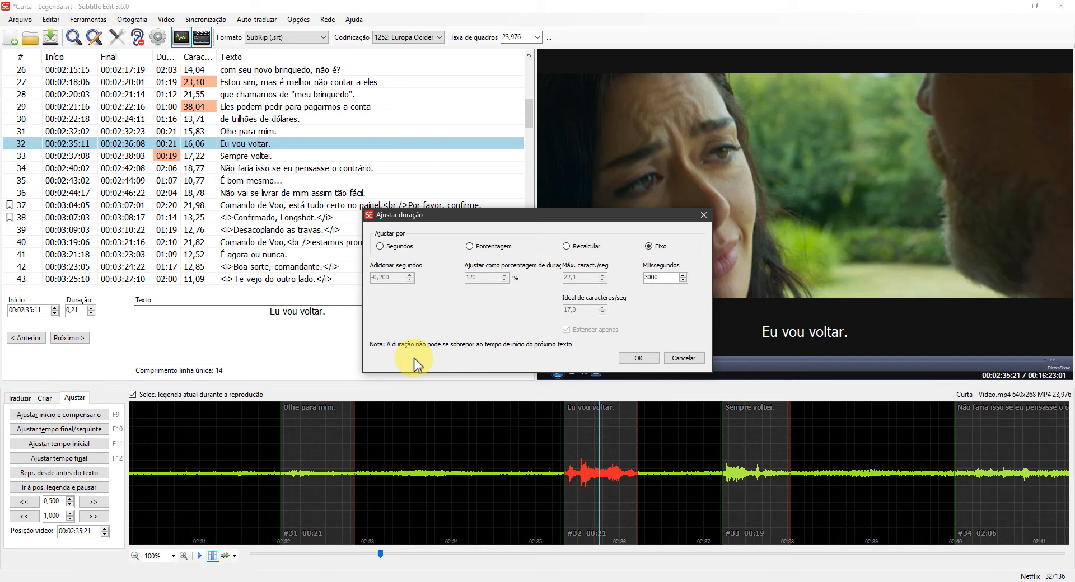
pyautogui.doubleClick(661, 278)
pyautogui.write('2000')
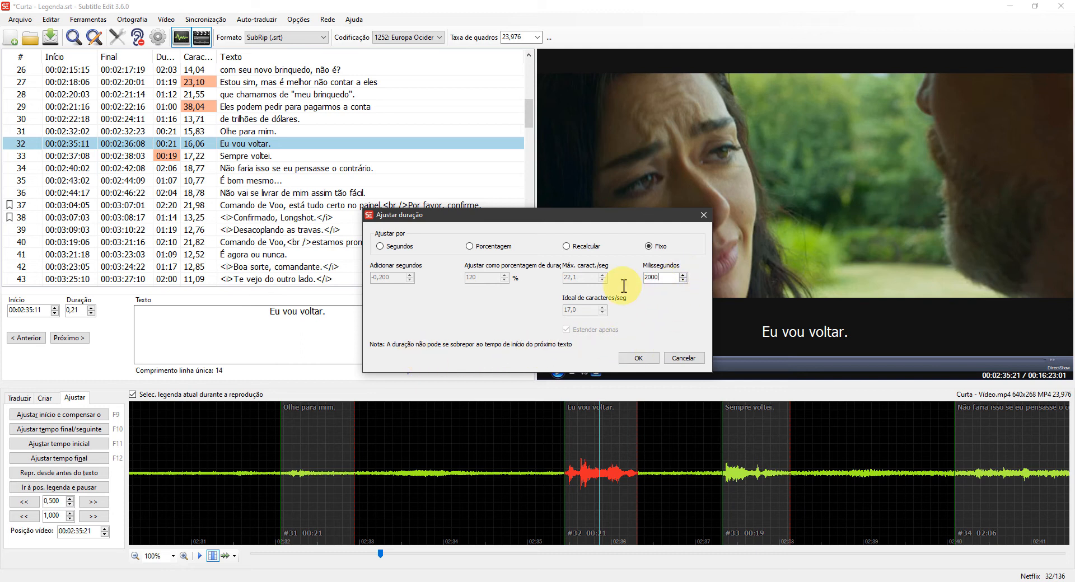
pyautogui.click(638, 358)
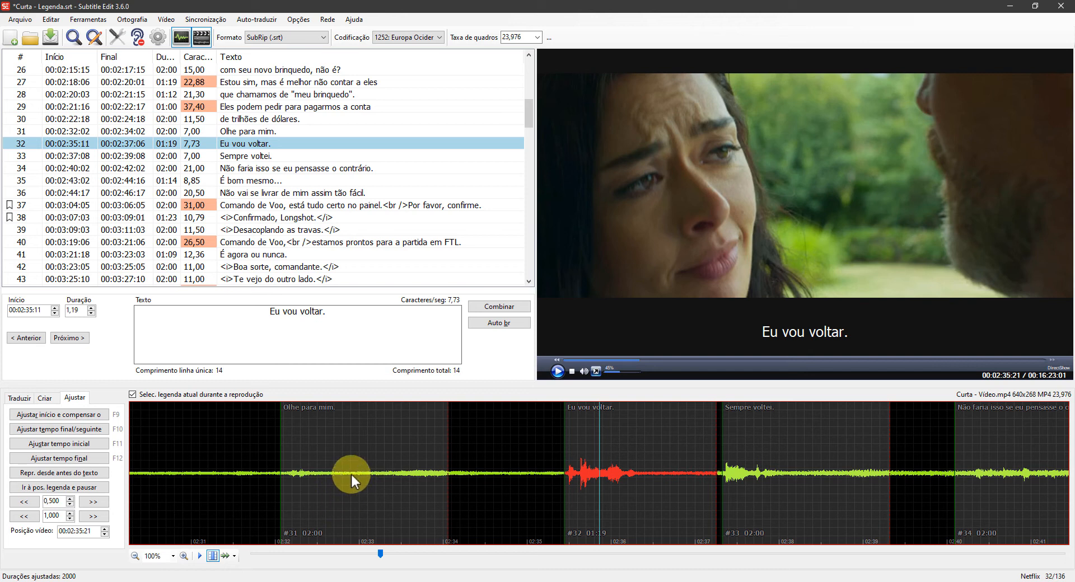
pyautogui.click(179, 132)
pyautogui.click(186, 156)
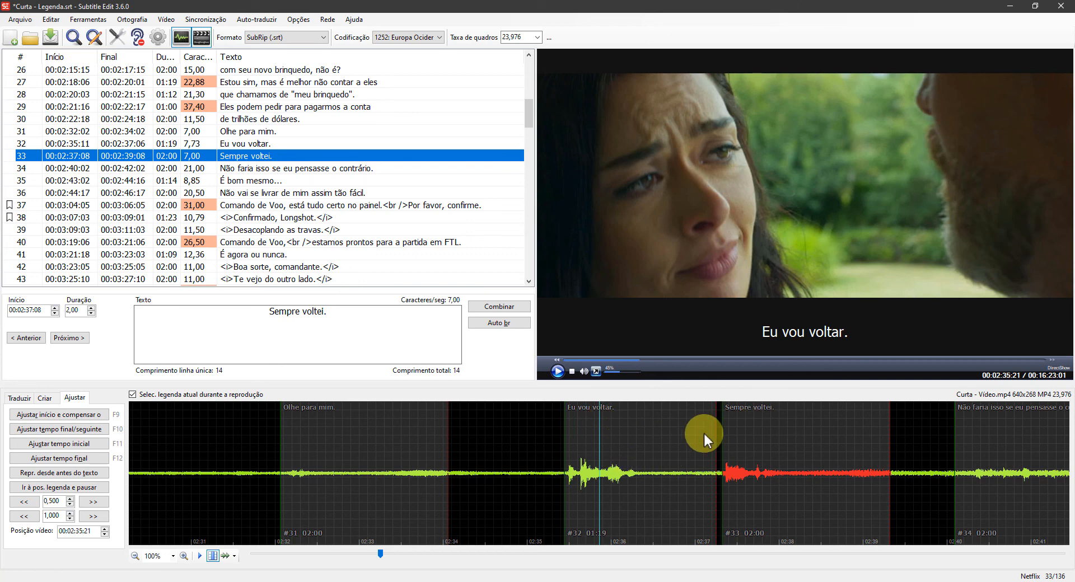
pyautogui.hotkey('ctrl', 'z')
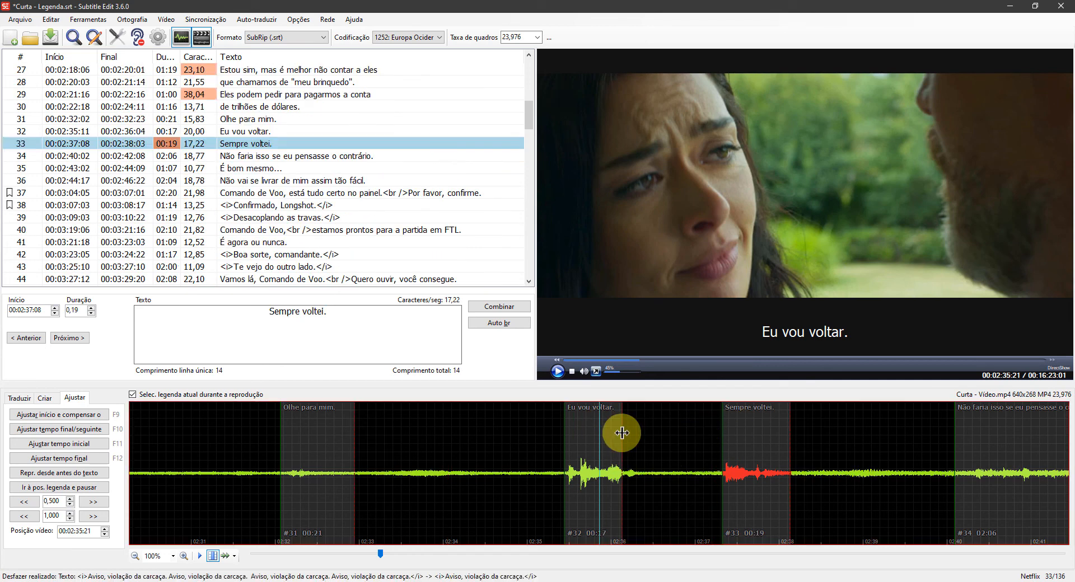
# Shorten subtitles 31, 32 and 33 on the waveform to about 11, 16 and 15 frames by moving their end points earlier
pyautogui.moveTo(343, 434); pyautogui.dragTo(311, 435)
pyautogui.moveTo(791, 451); pyautogui.dragTo(775, 451)
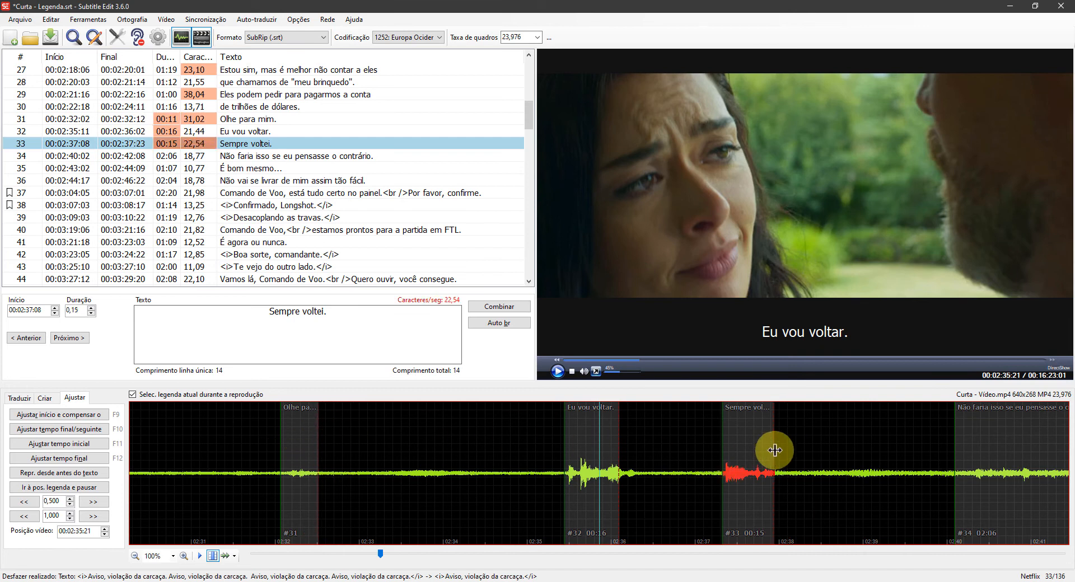
# Apply duration limits of 833 milliseconds minimum and 7000 milliseconds maximum, with the corrections for lines 31, 32, 33 and 90
pyautogui.click(88, 19)
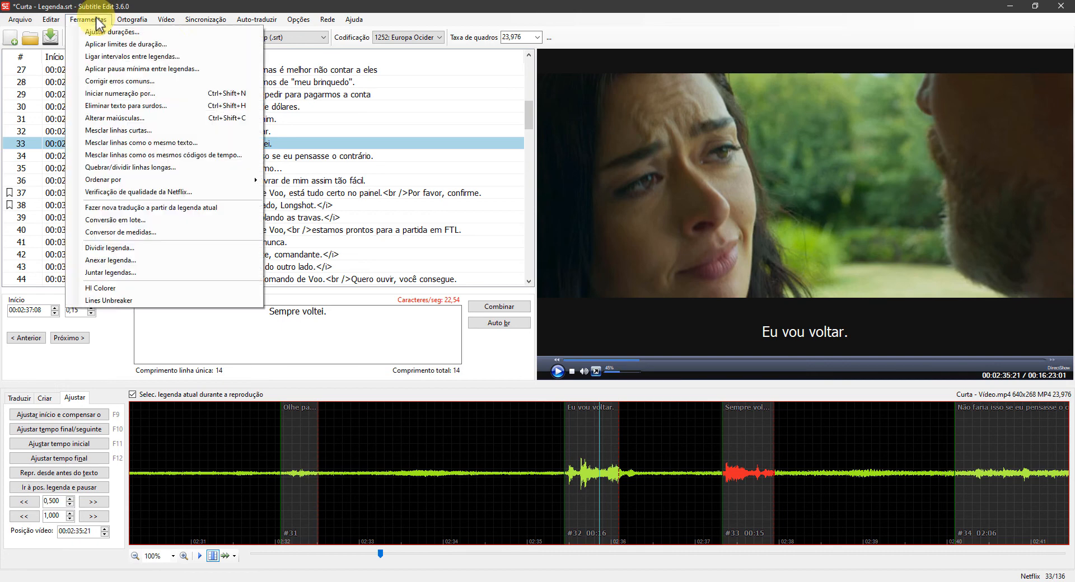
pyautogui.click(168, 44)
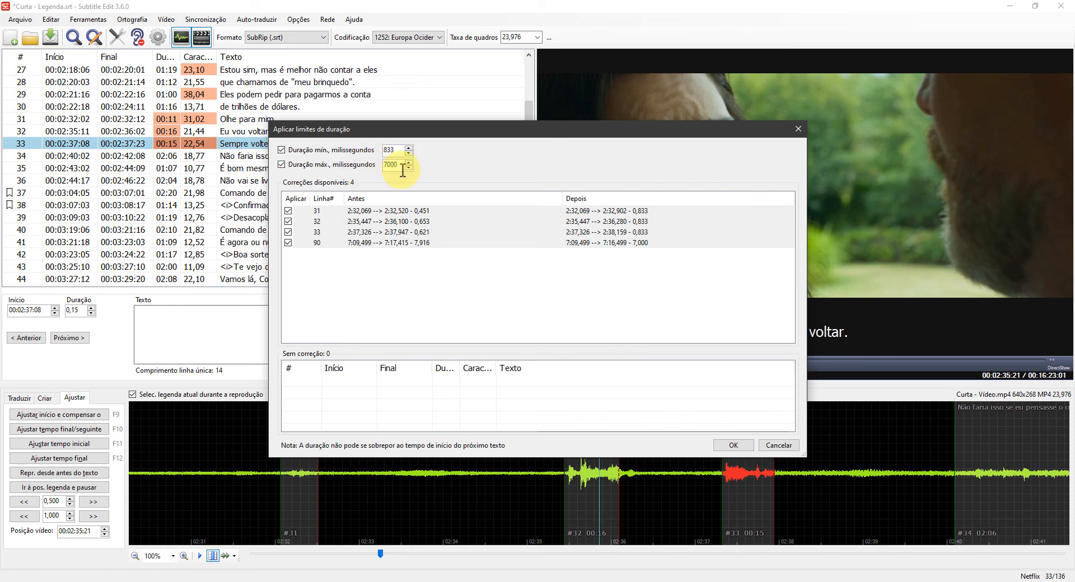
pyautogui.click(464, 211)
pyautogui.click(450, 231)
pyautogui.click(445, 222)
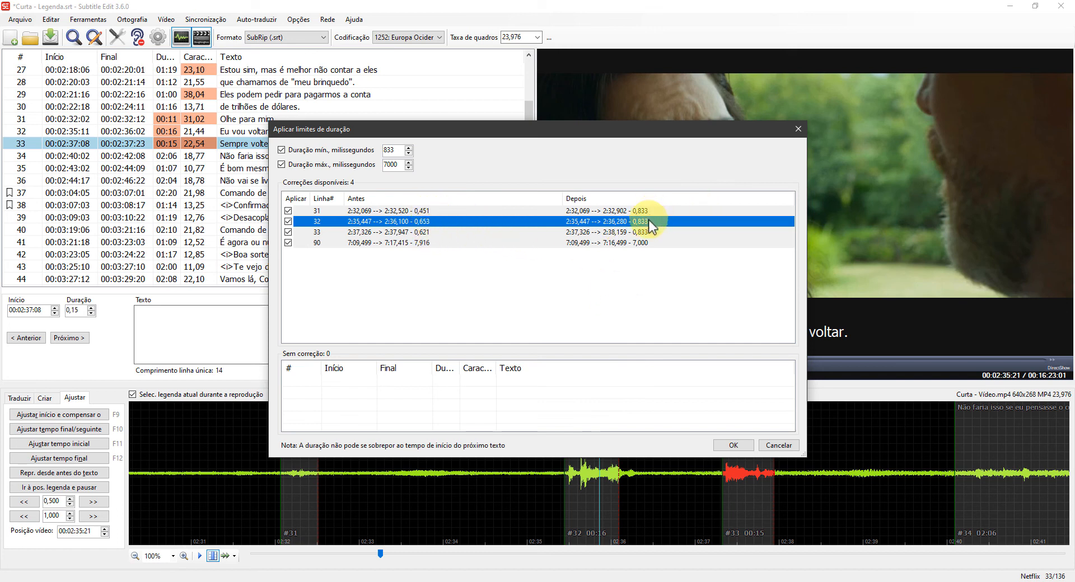
pyautogui.click(435, 244)
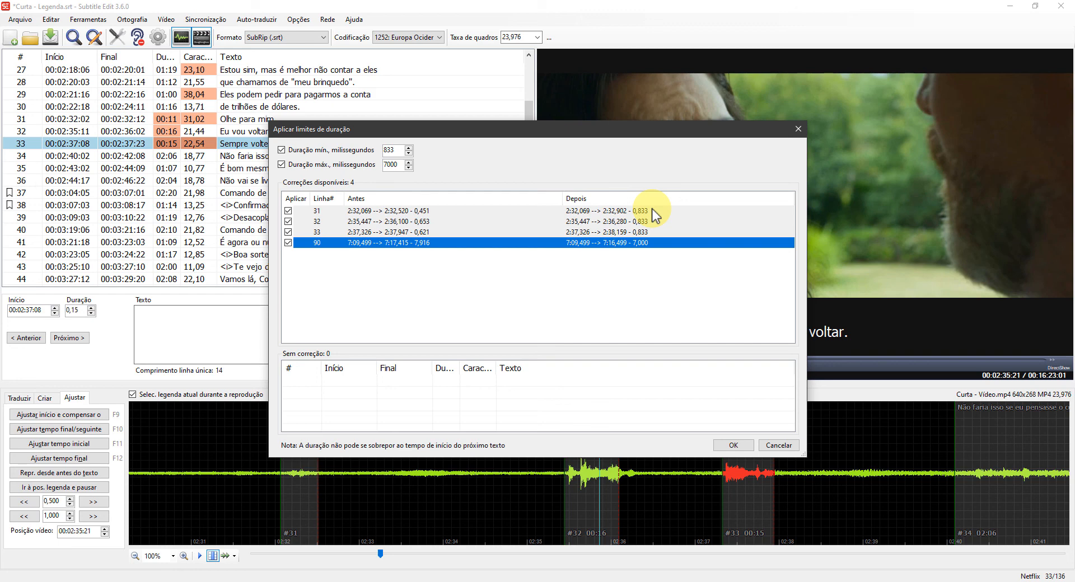
pyautogui.click(734, 445)
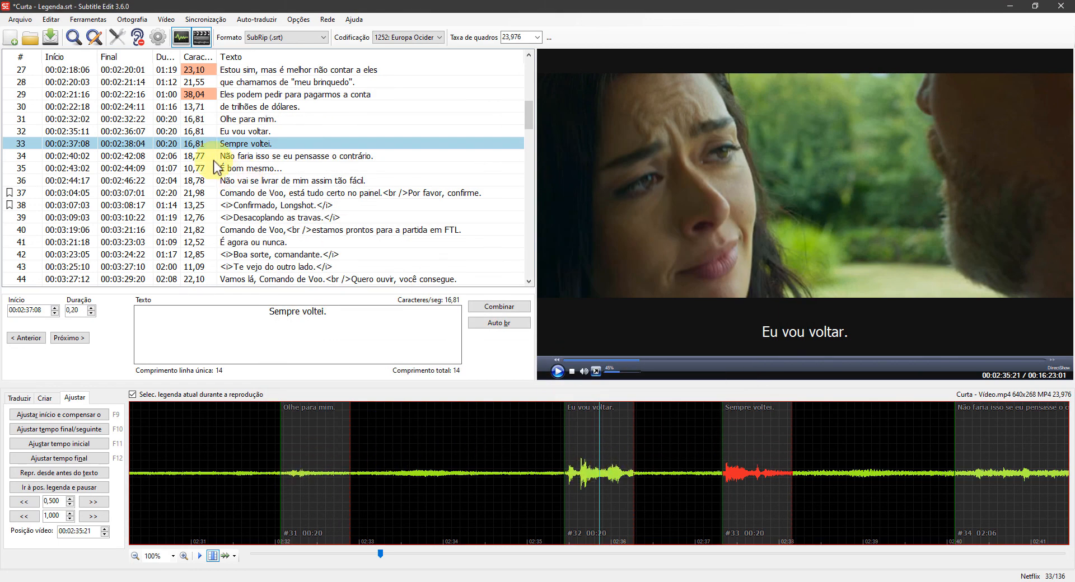
# Check the corrected durations of subtitles 32 and 90 in the list and on the waveform
pyautogui.press('Up')
pyautogui.scroll(-17, 358, 174)
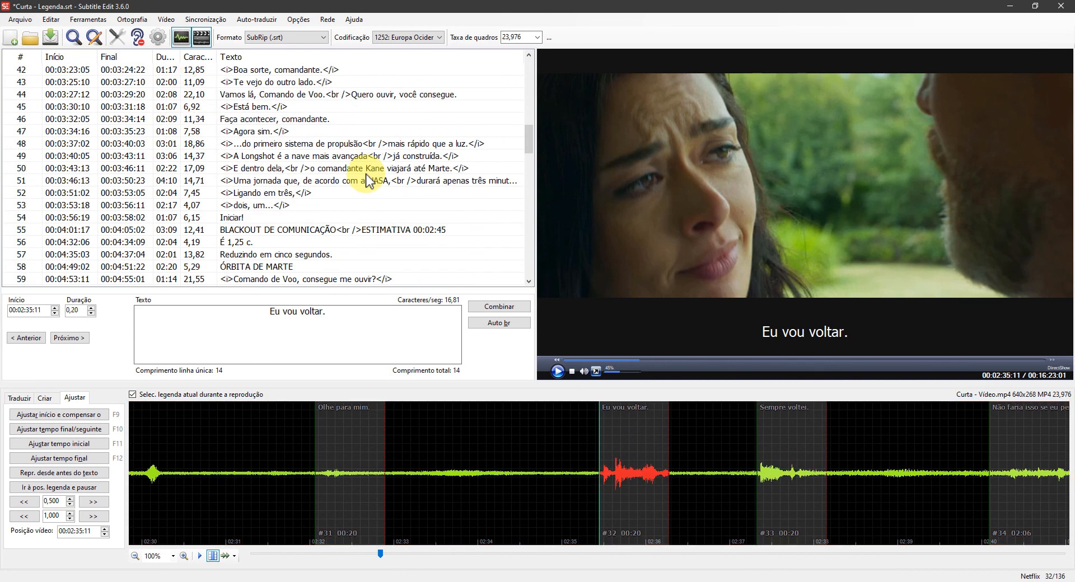
pyautogui.scroll(-2, 365, 174)
pyautogui.doubleClick(361, 145)
pyautogui.scroll(6, 673, 476)
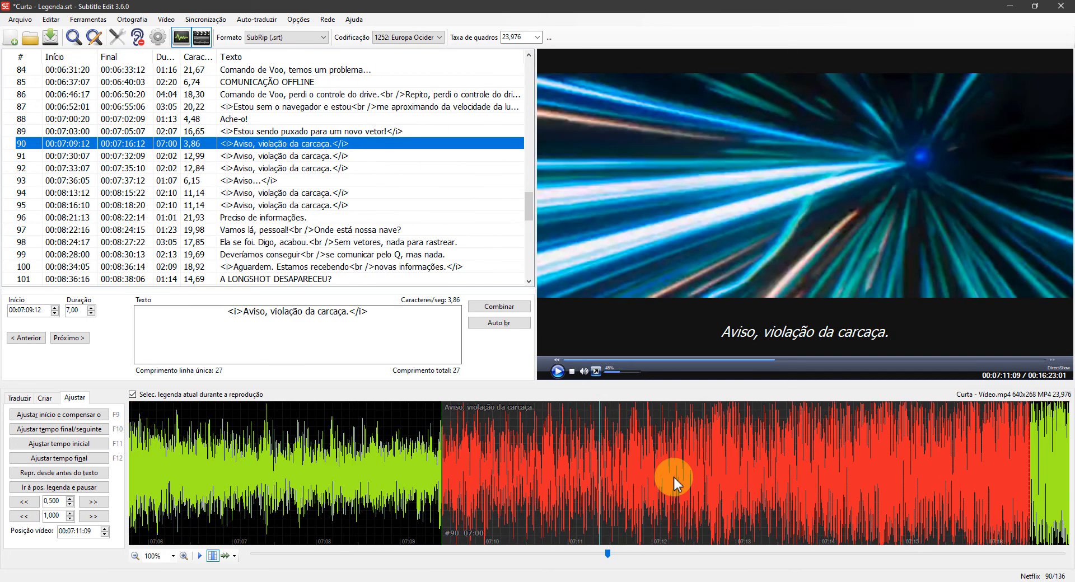